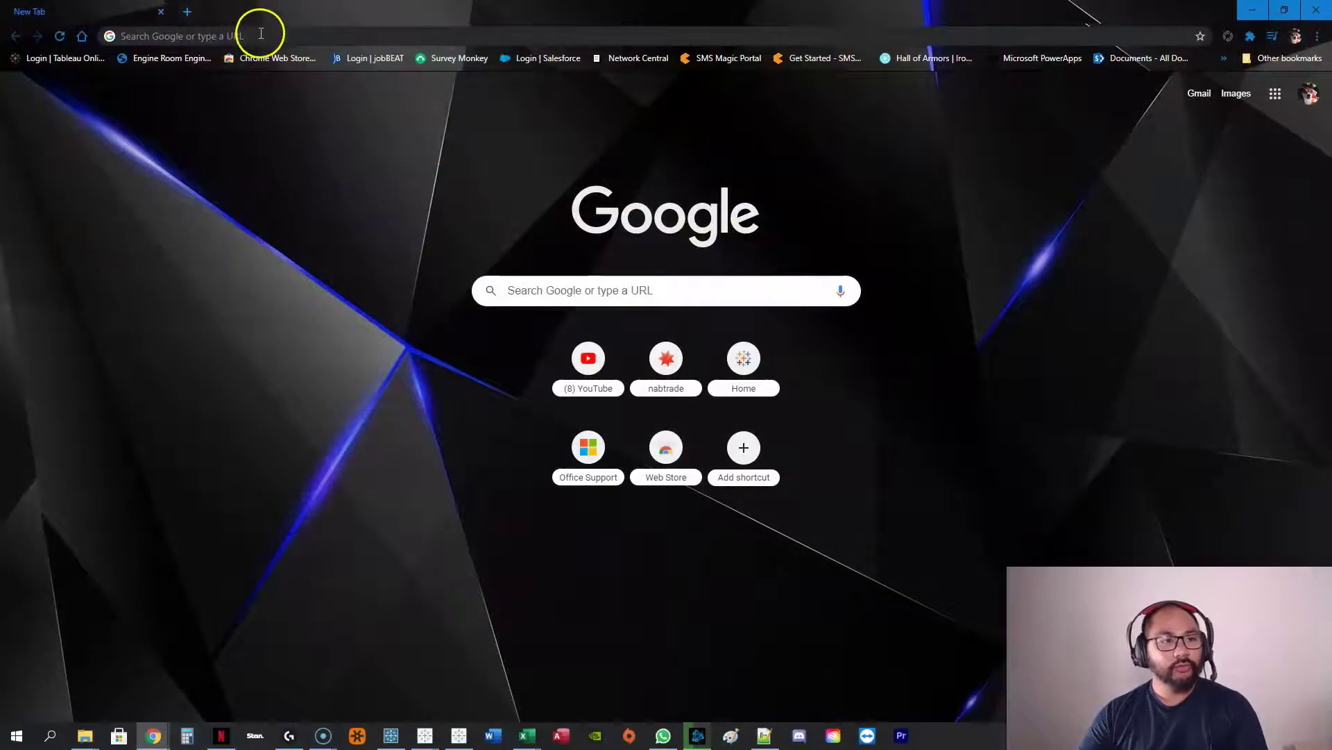
Search Google for just 'tableau public' and open the Tableau Public Gallery's Viz of the Day.
left_click(261, 34)
type("tableau public")
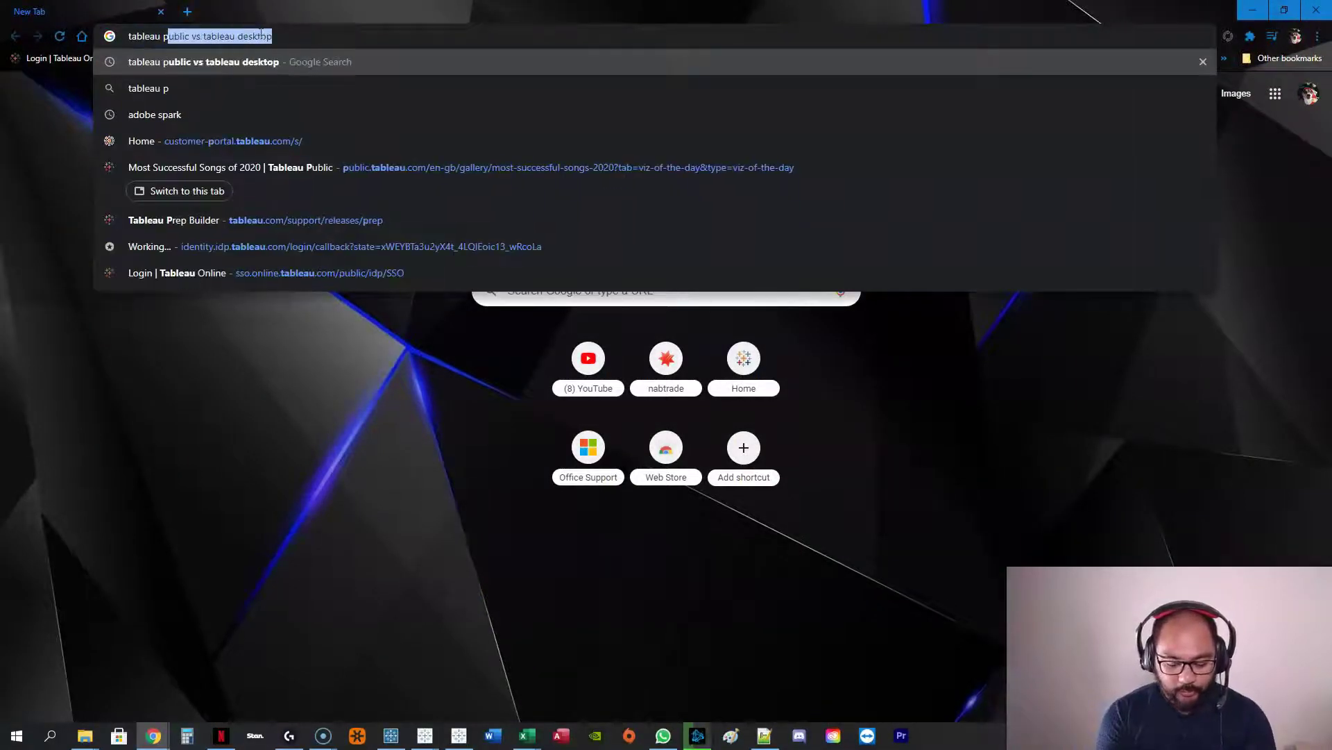
key("Return")
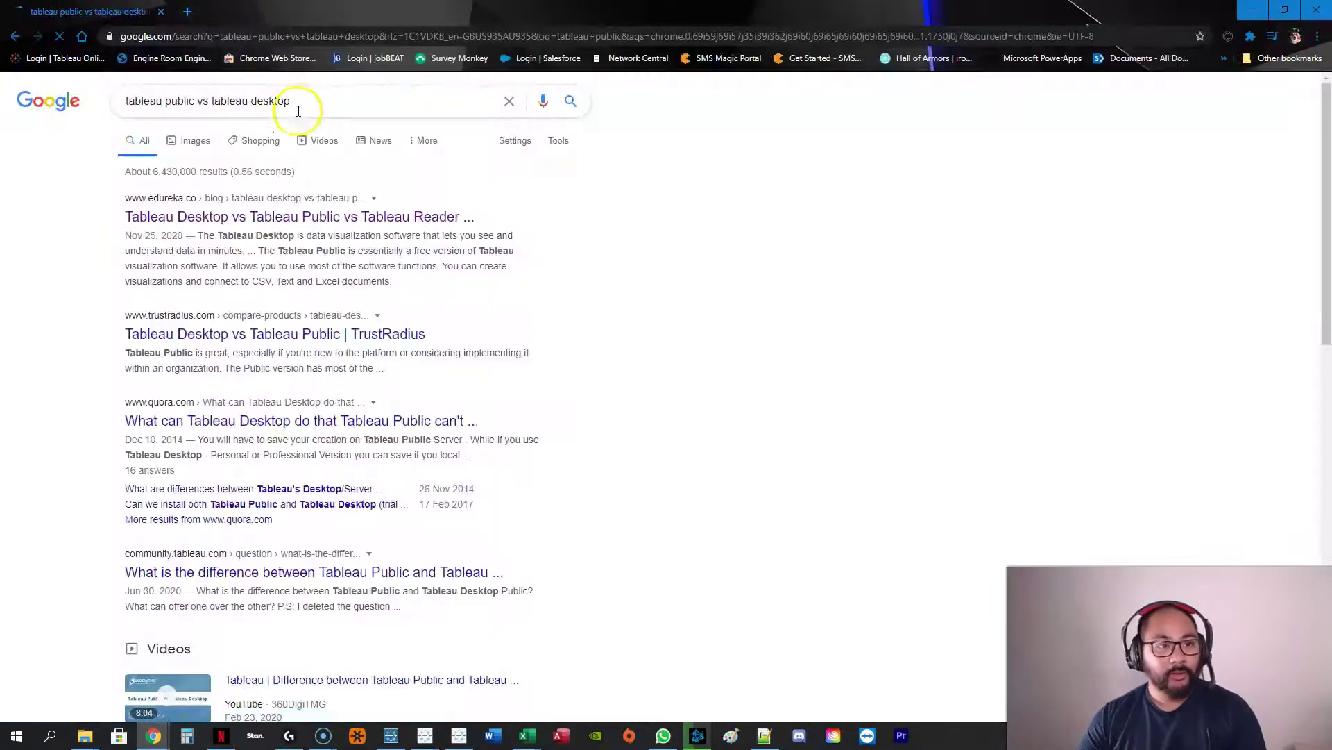
left_click_drag(292, 101, 198, 103)
key("BackSpace")
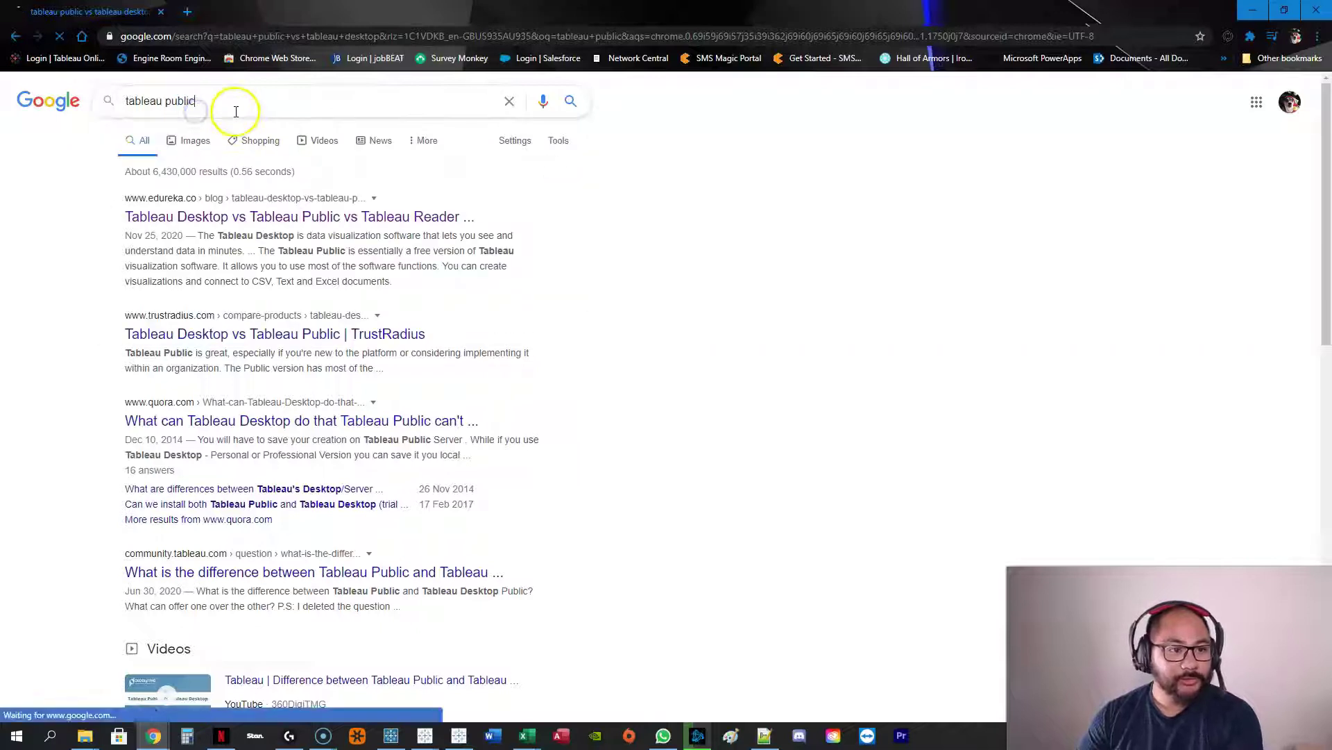
key("Return")
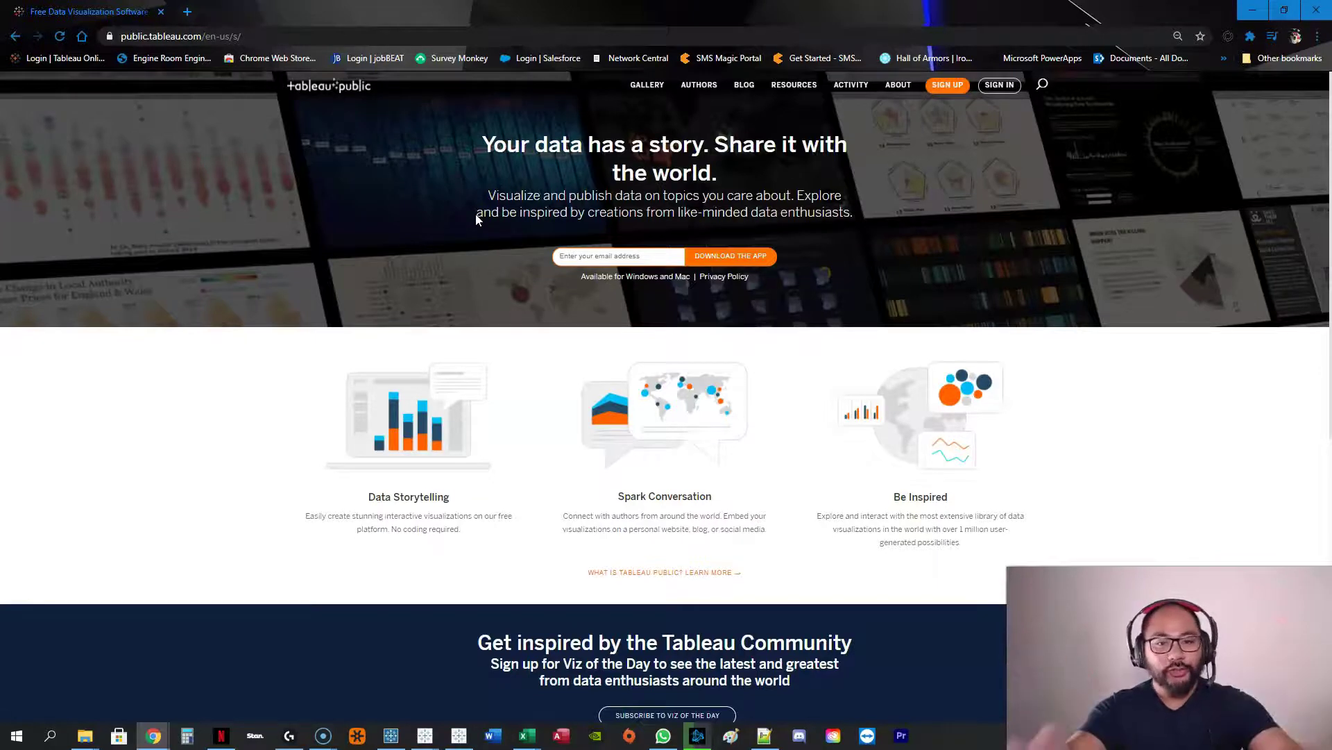
left_click(639, 93)
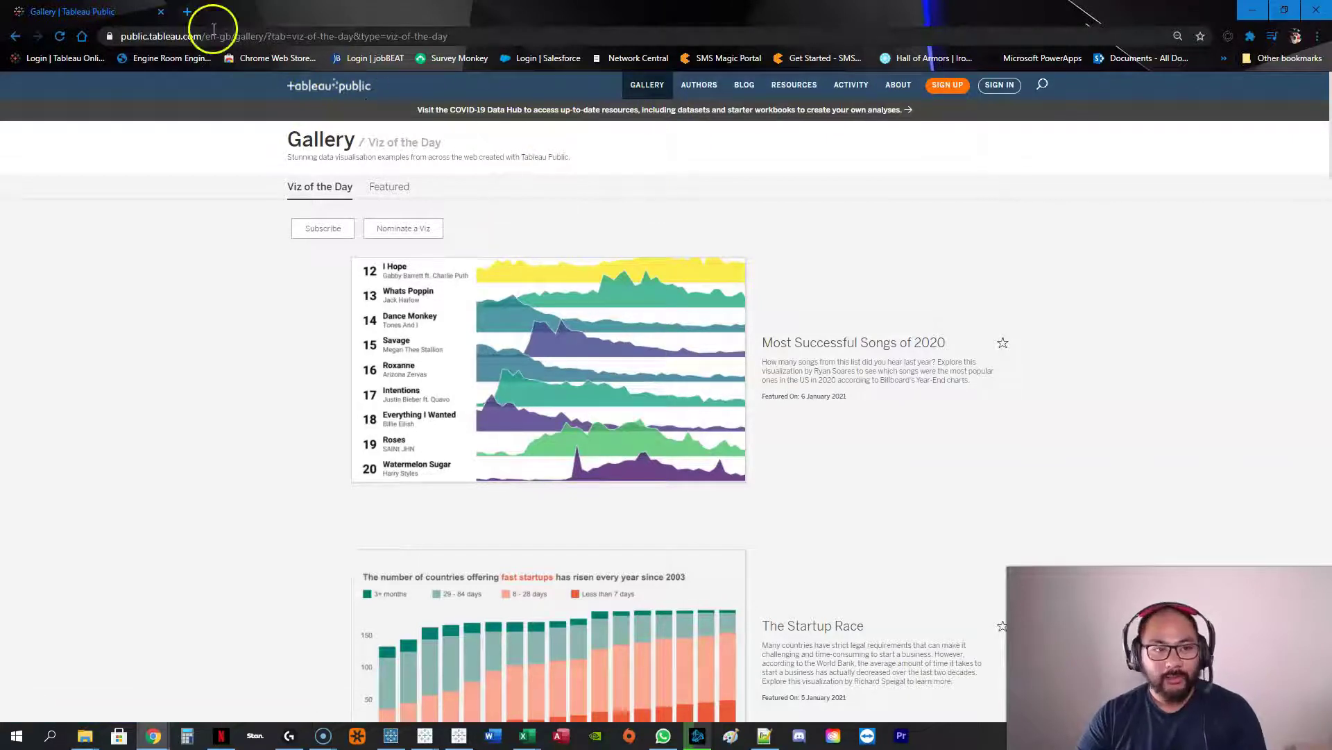
In a new tab, search 'tableau public download' and open the Download Now page's email field.
left_click(189, 17)
type("tableau p")
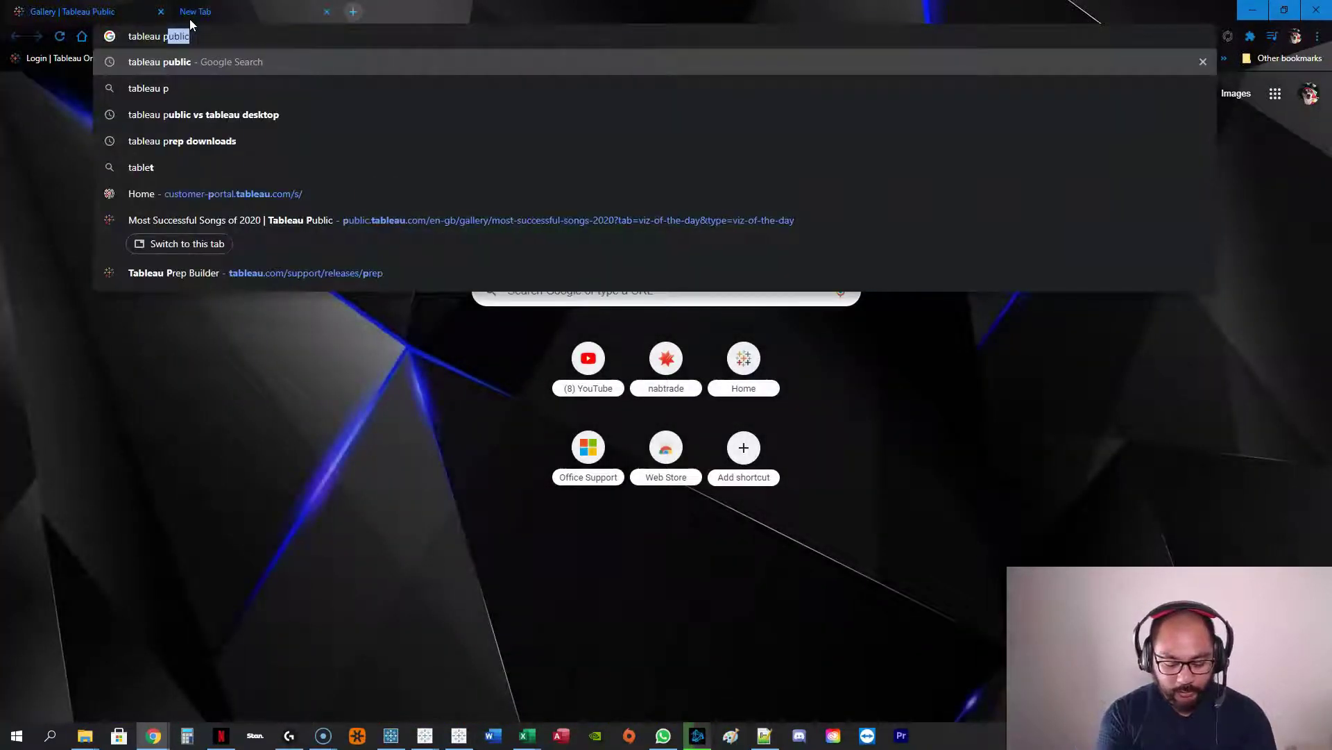
type("ublic download")
key("Return")
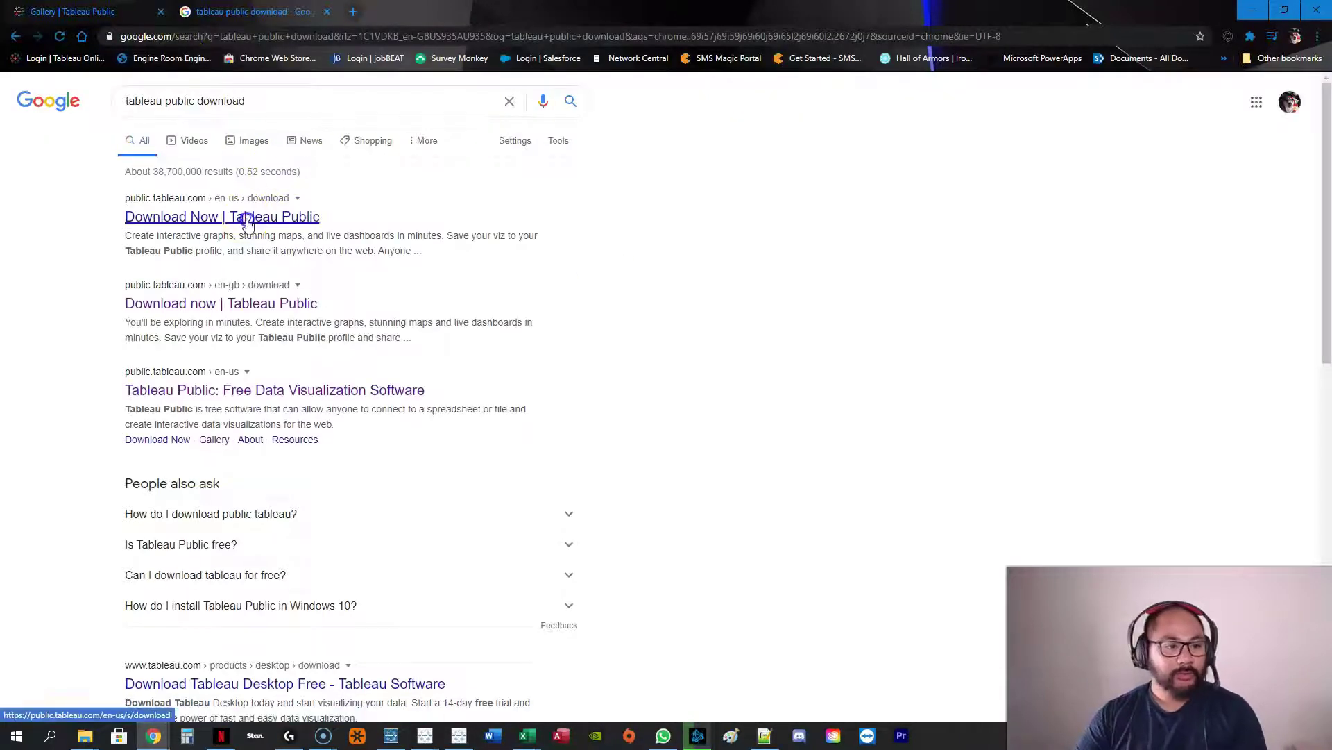
left_click(308, 215)
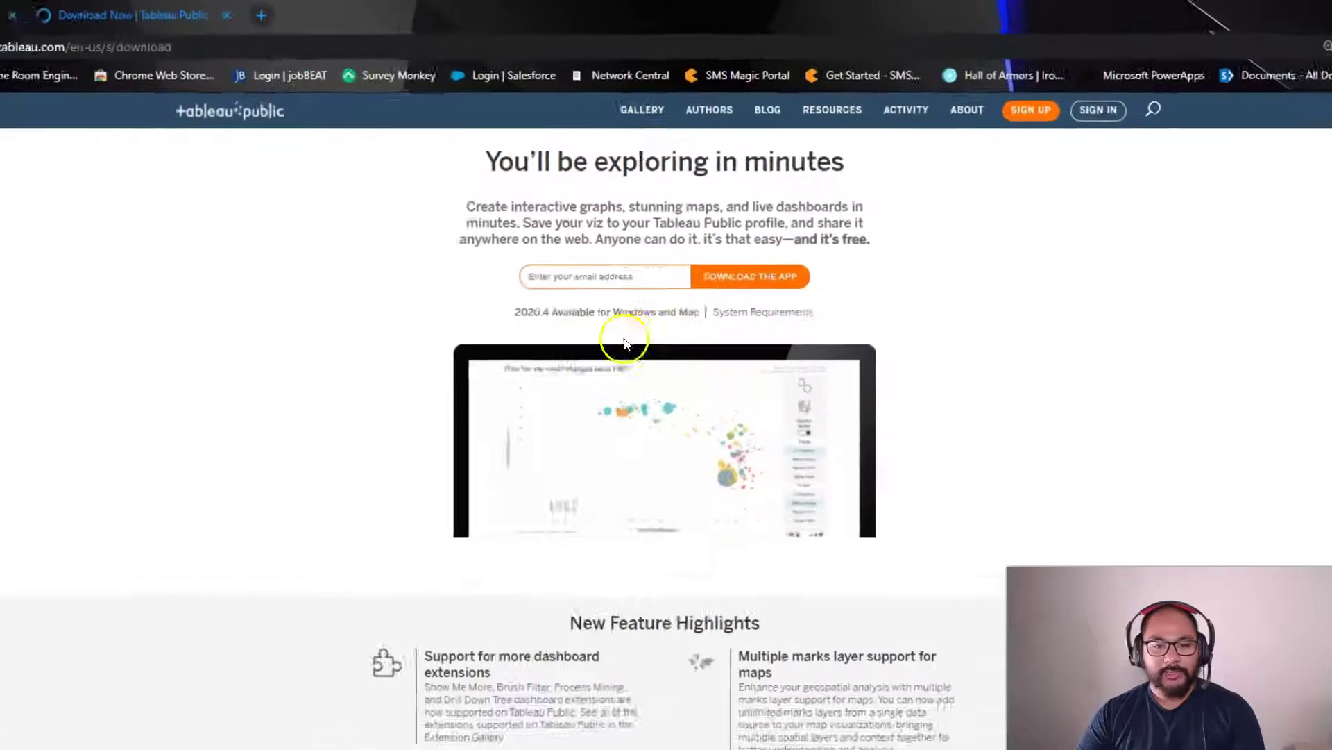
left_click(607, 212)
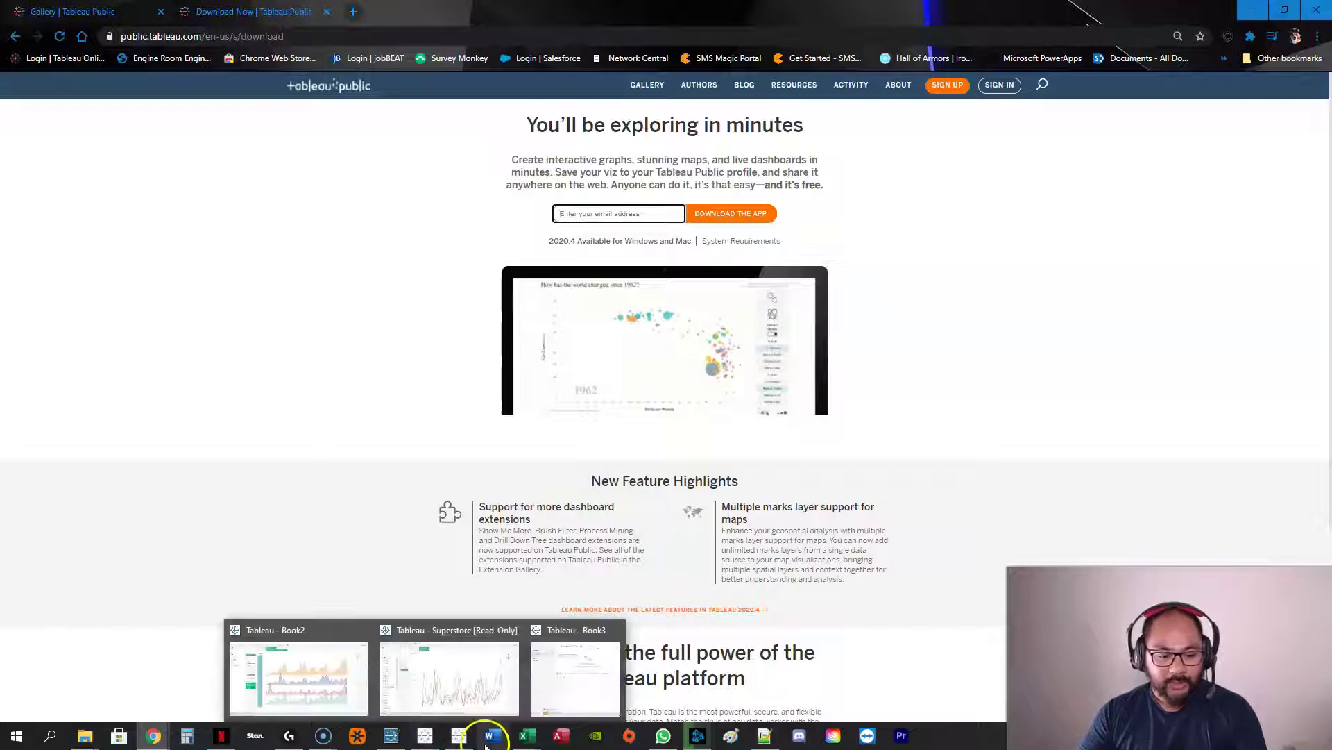
Move the Tableau Public window aside and snap Tableau Desktop's Book4 to the left half.
mouse_move(430, 741)
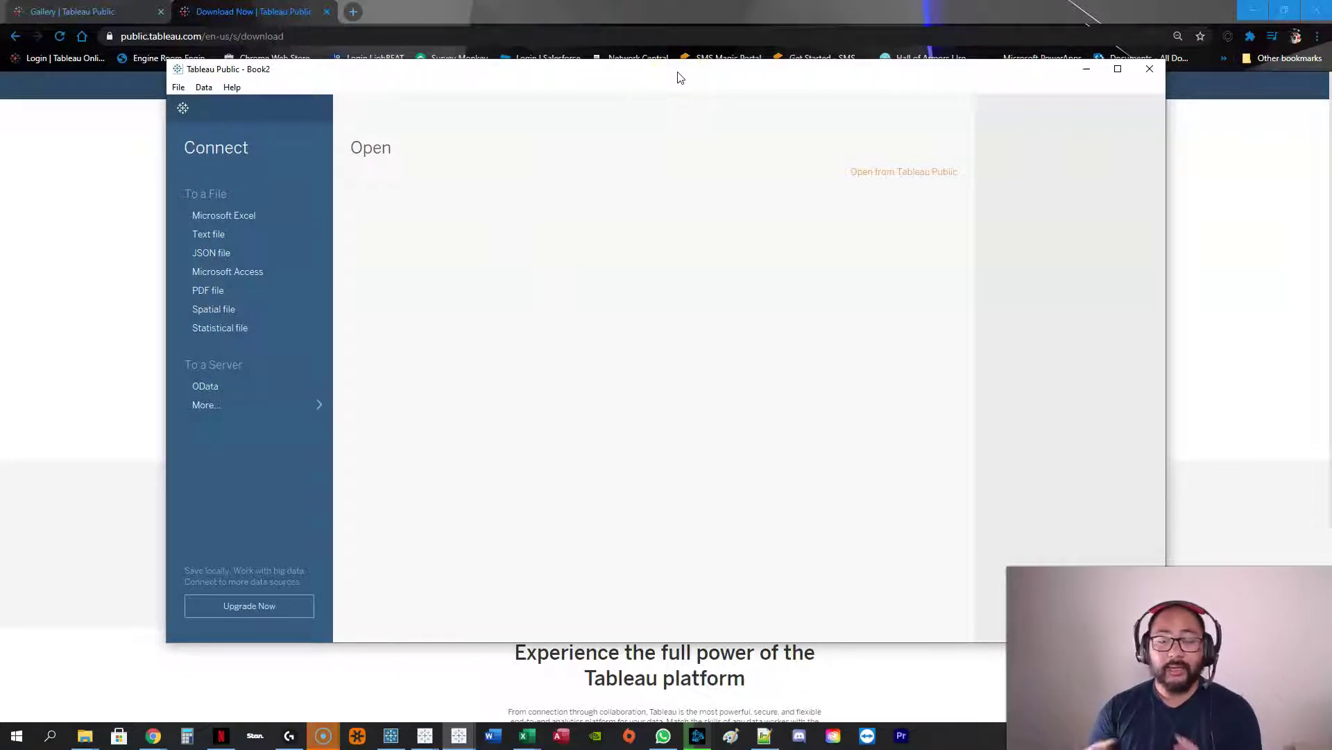
left_click_drag(680, 78, 830, 75)
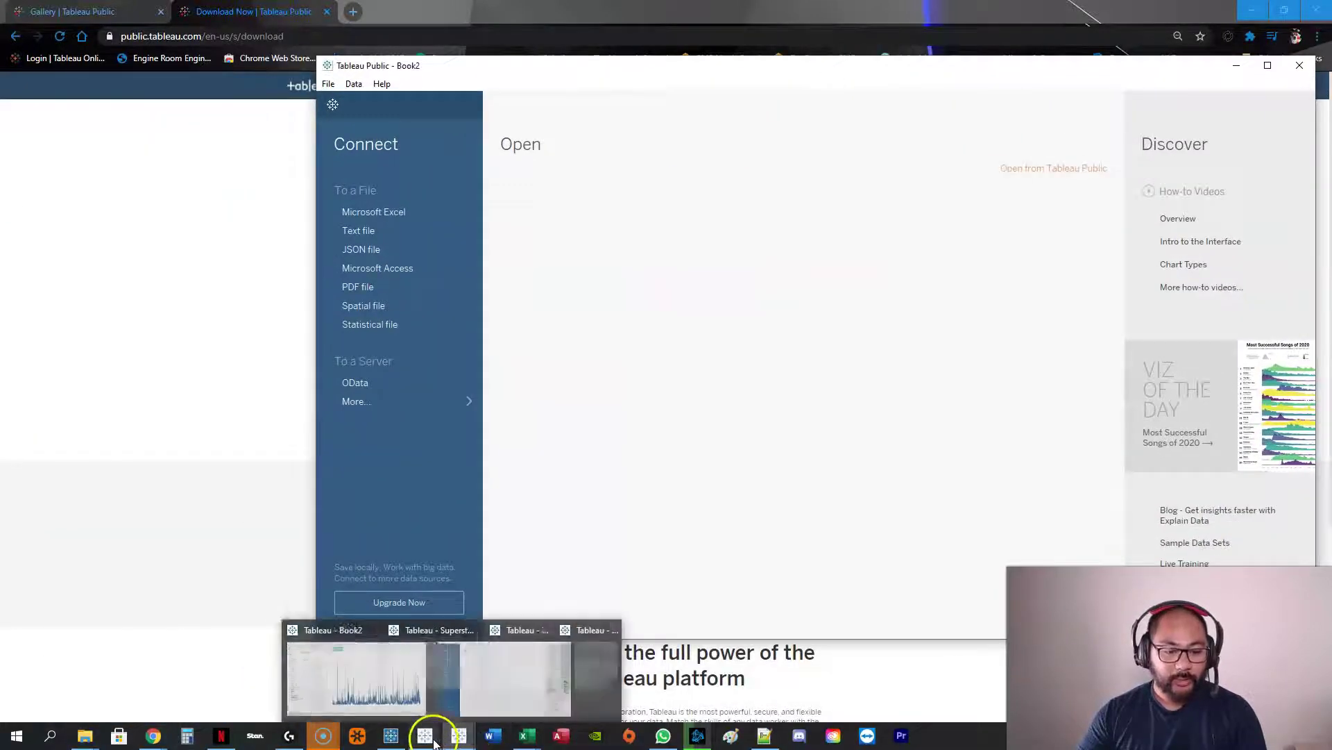
left_click(629, 691)
left_click_drag(604, 75, 2, 184)
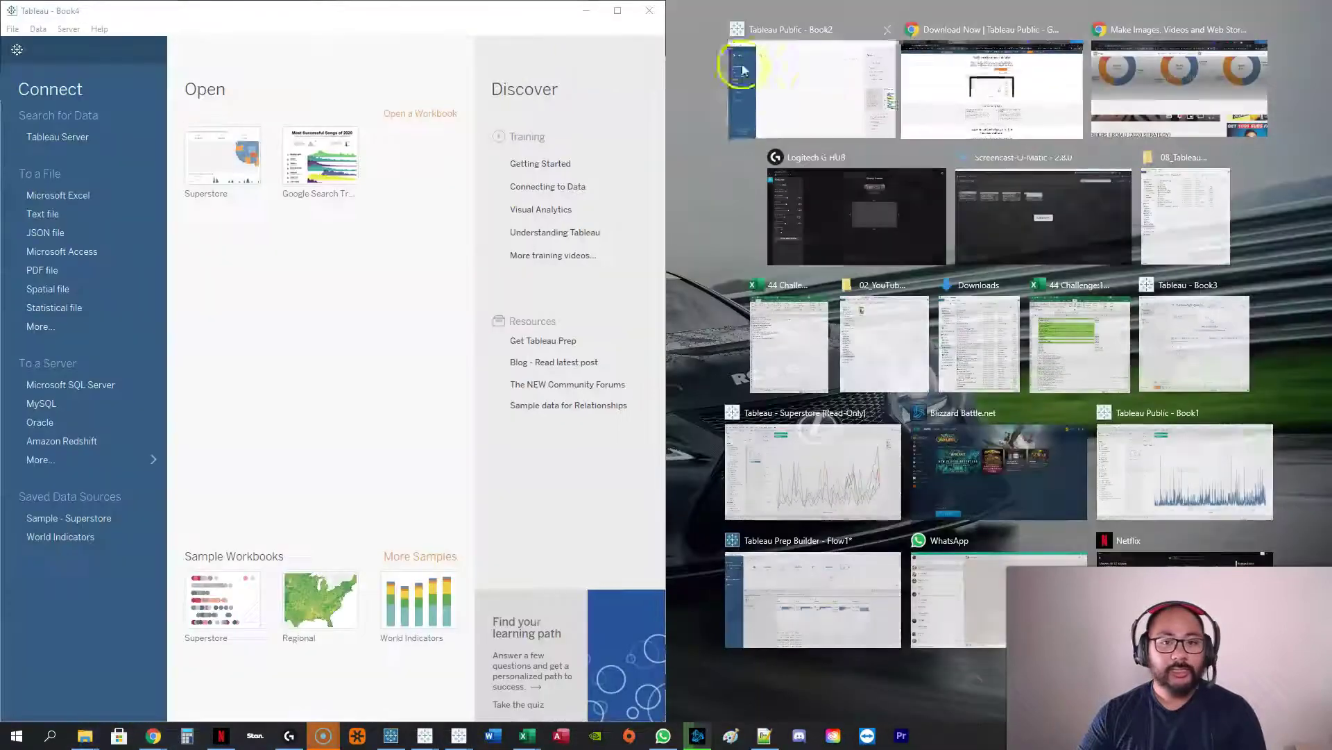
Snap Tableau Public Book2 to the right and annotate Desktop's recent workbooks and Public's file sources.
left_click(797, 66)
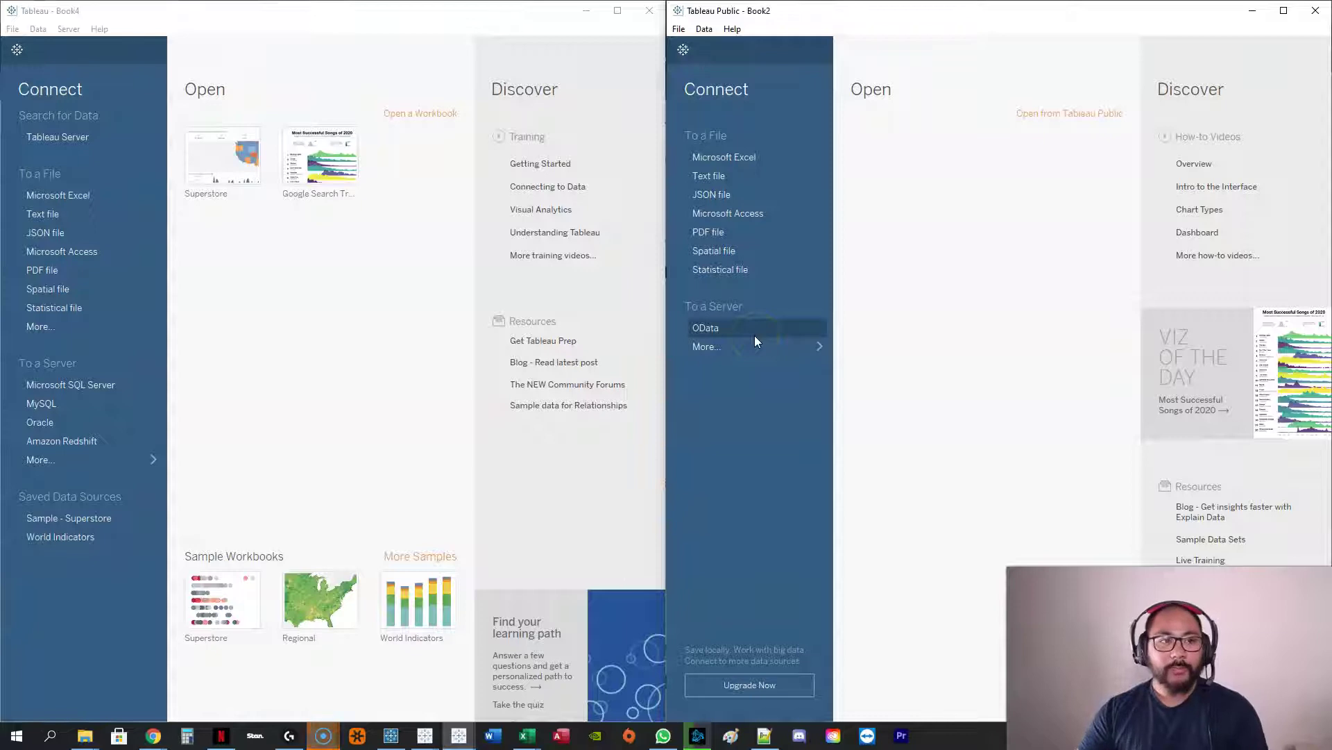
key("ctrl+2")
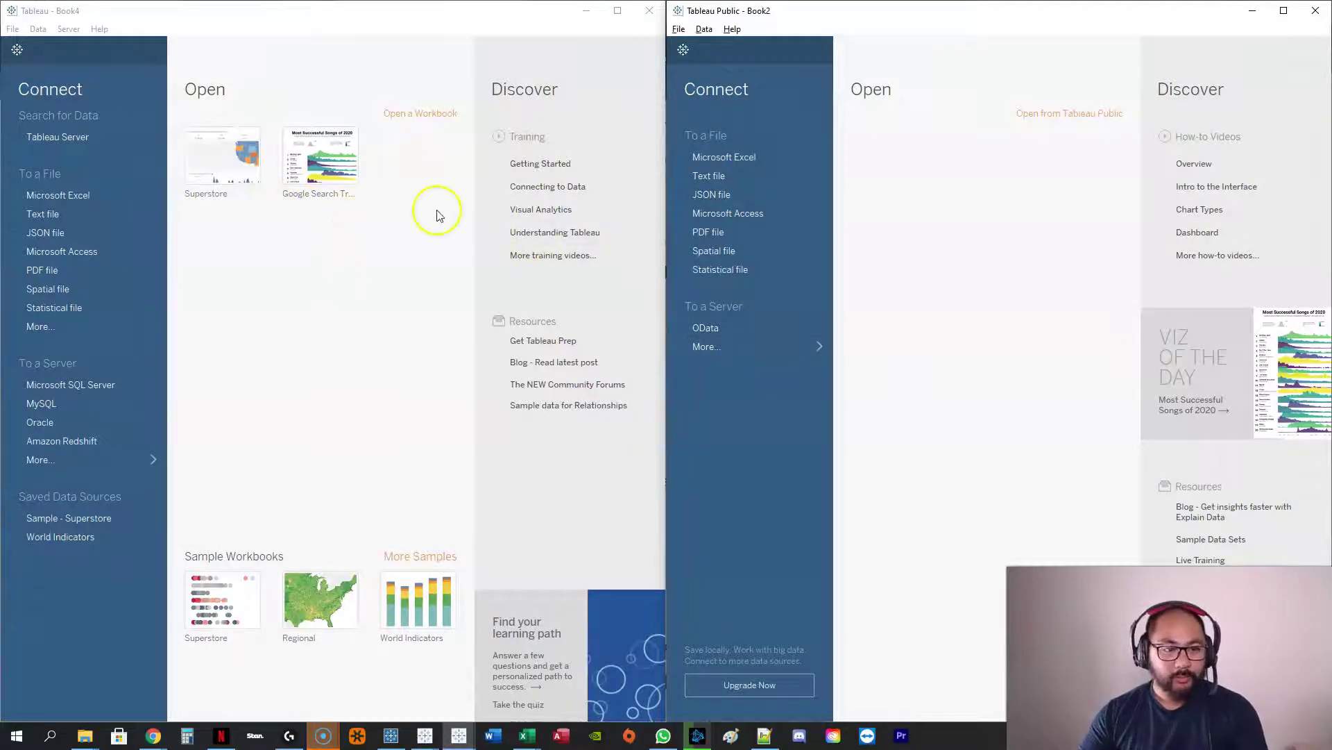
mouse_move(440, 263)
left_mouse_down()
mouse_move(342, 434)
mouse_move(290, 216)
left_mouse_up()
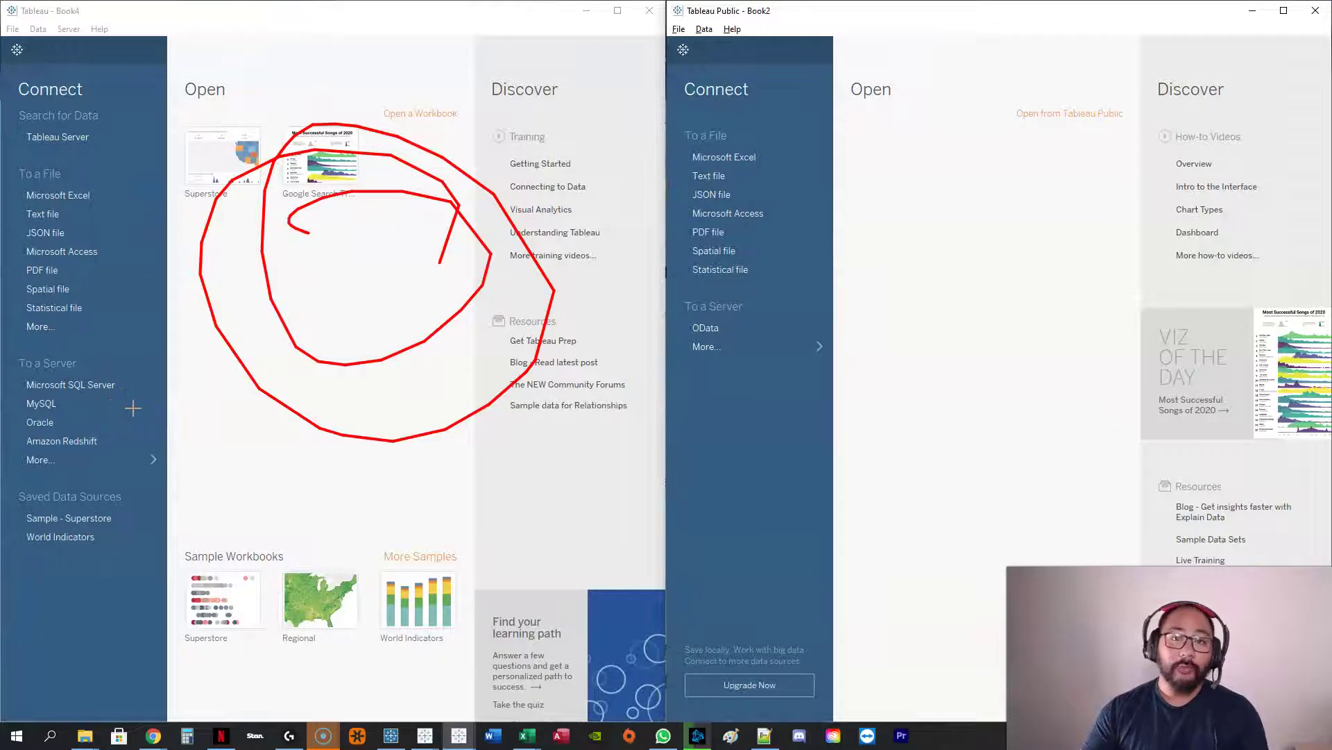
left_click_drag(684, 144, 745, 146)
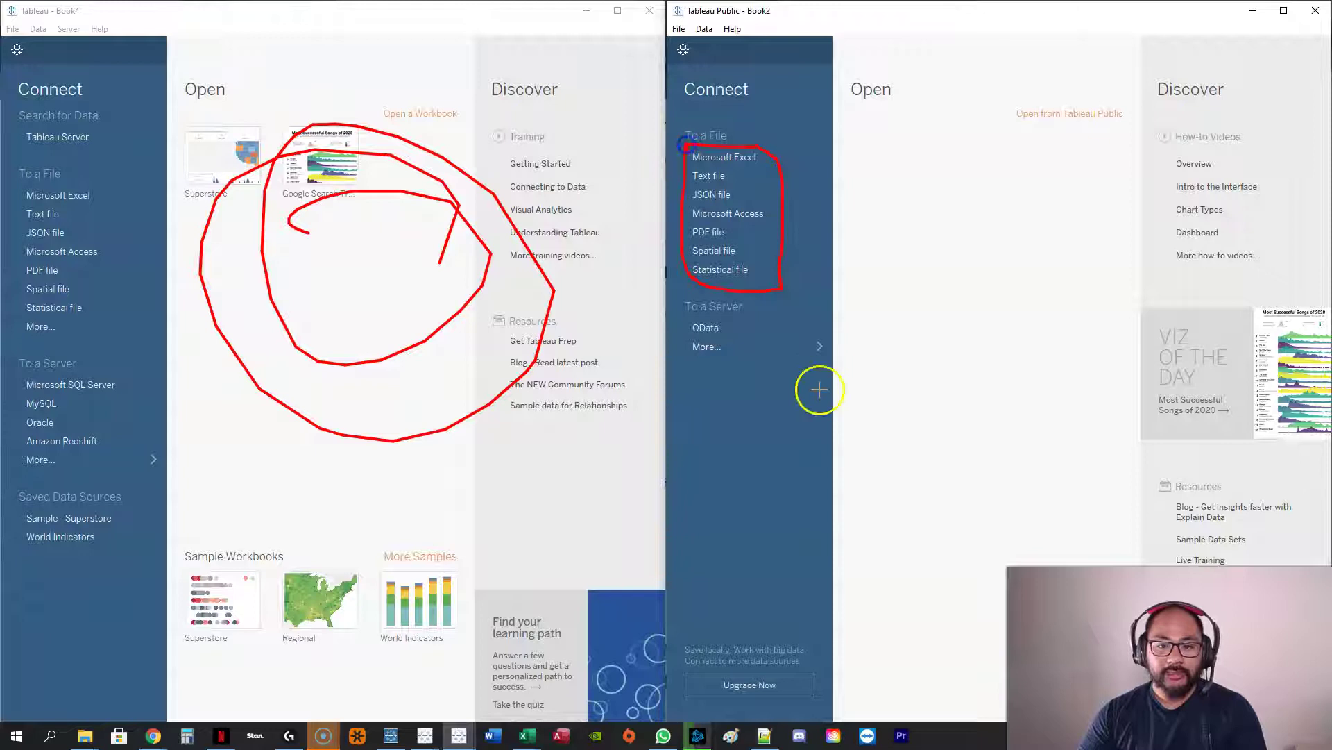
Clear the annotations and expand the More... server connectors in Tableau Public and Tableau Desktop.
key("Escape")
left_click(819, 345)
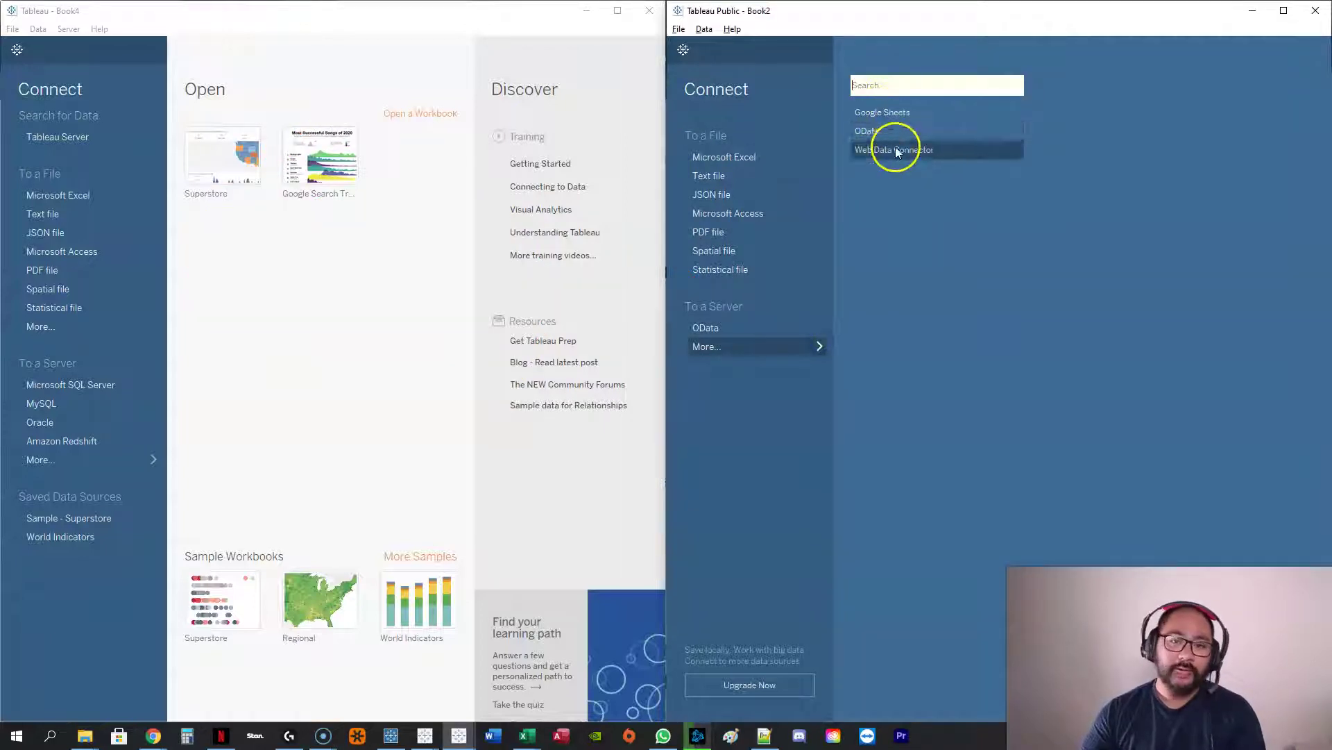
left_click(75, 460)
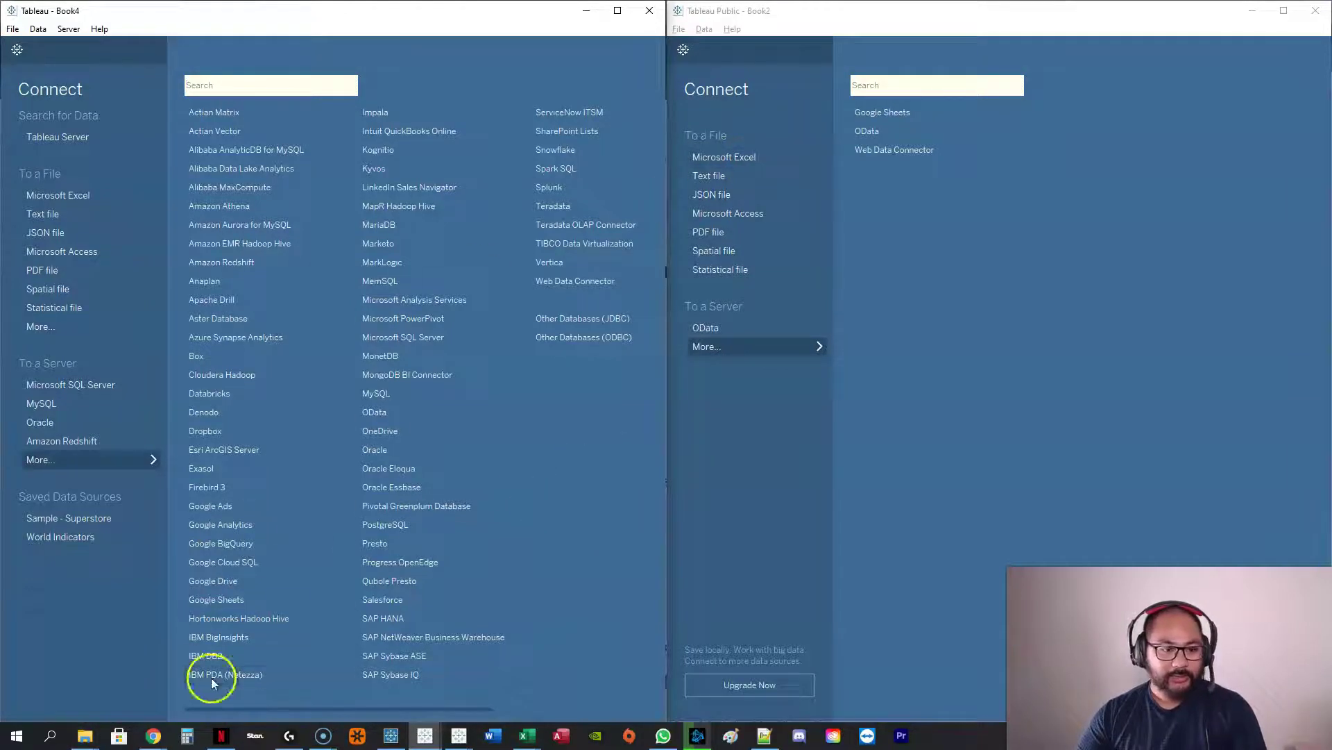
mouse_move(85, 724)
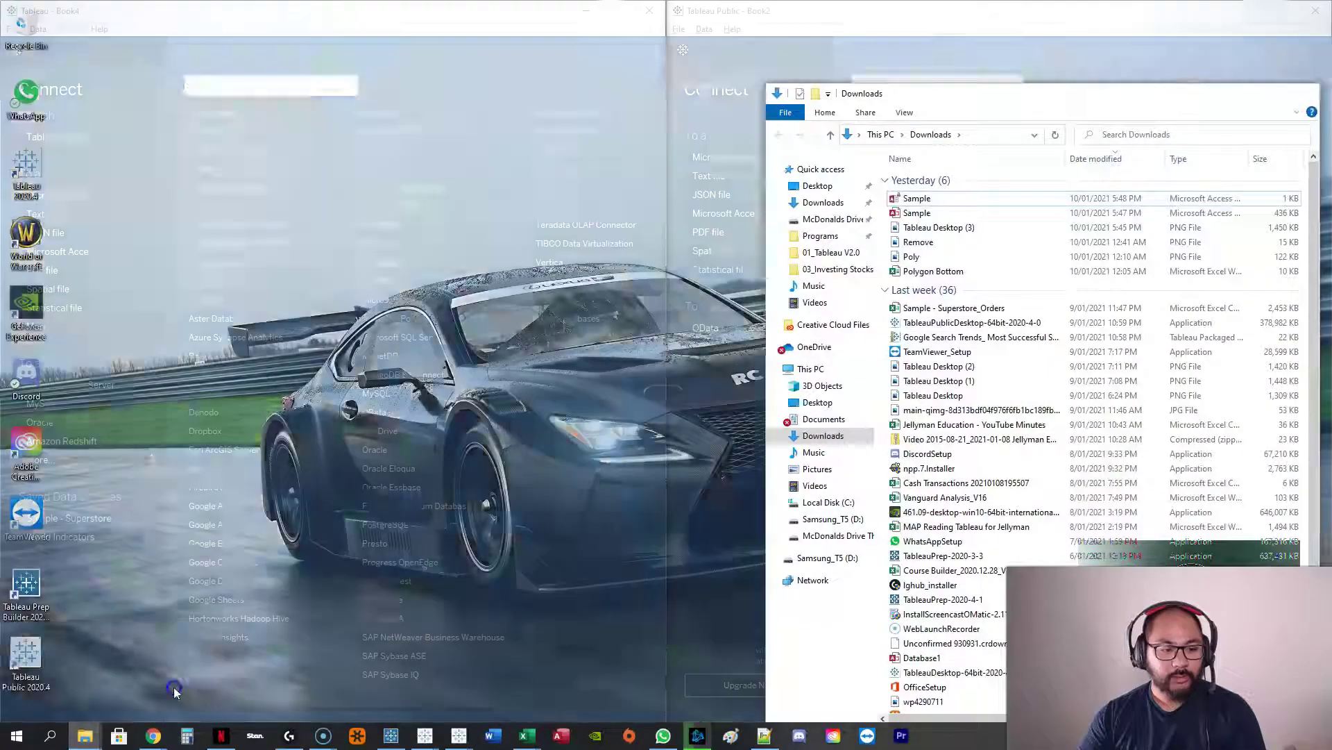
Drag Sample - Superstore_Orders from Downloads into both Tableau Public and Tableau Desktop.
left_click(175, 684)
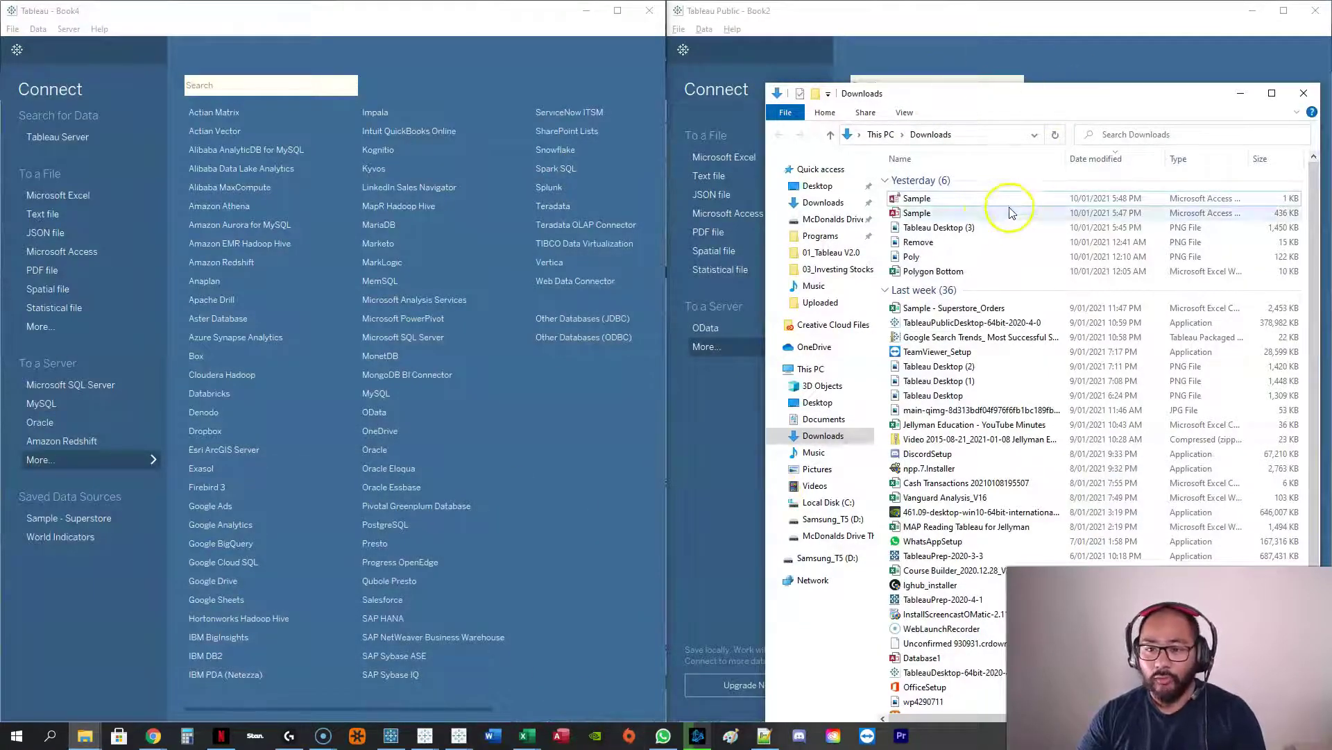
left_click(1003, 308)
left_click_drag(1049, 97, 654, 208)
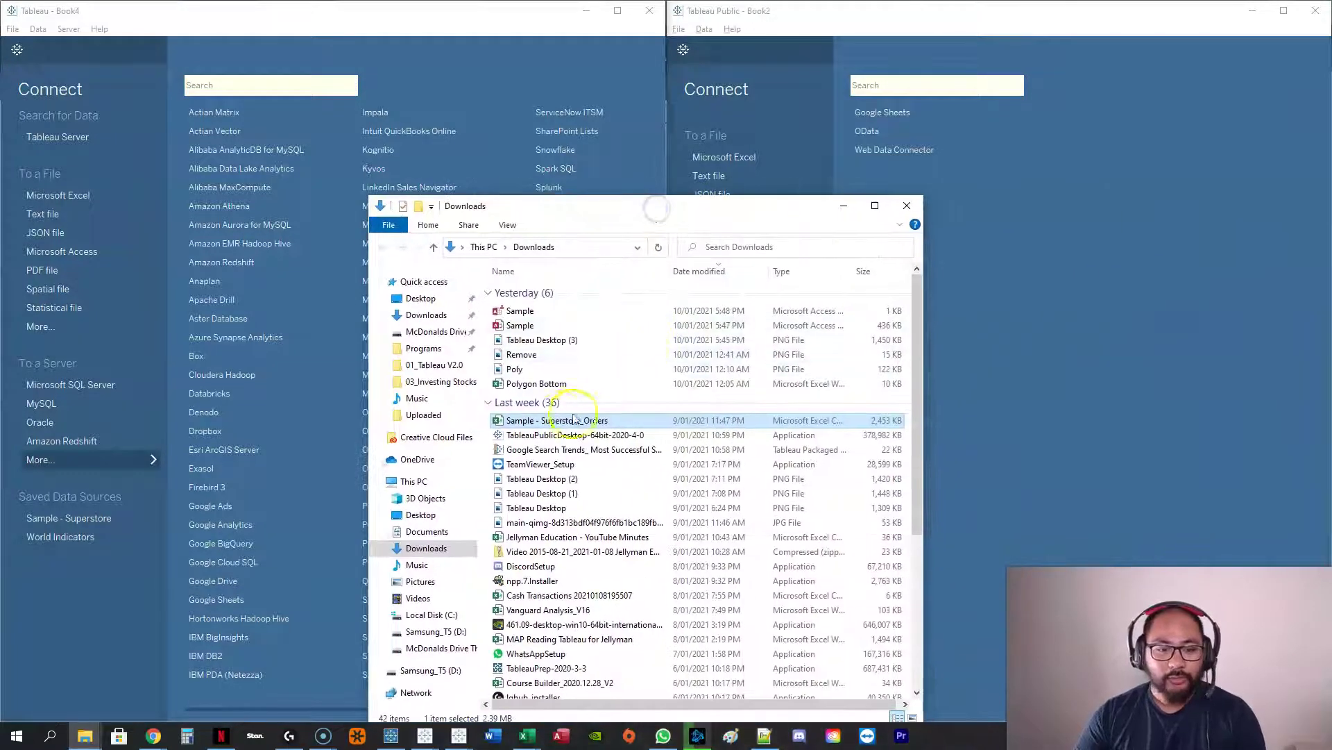
left_click_drag(565, 419, 1098, 274)
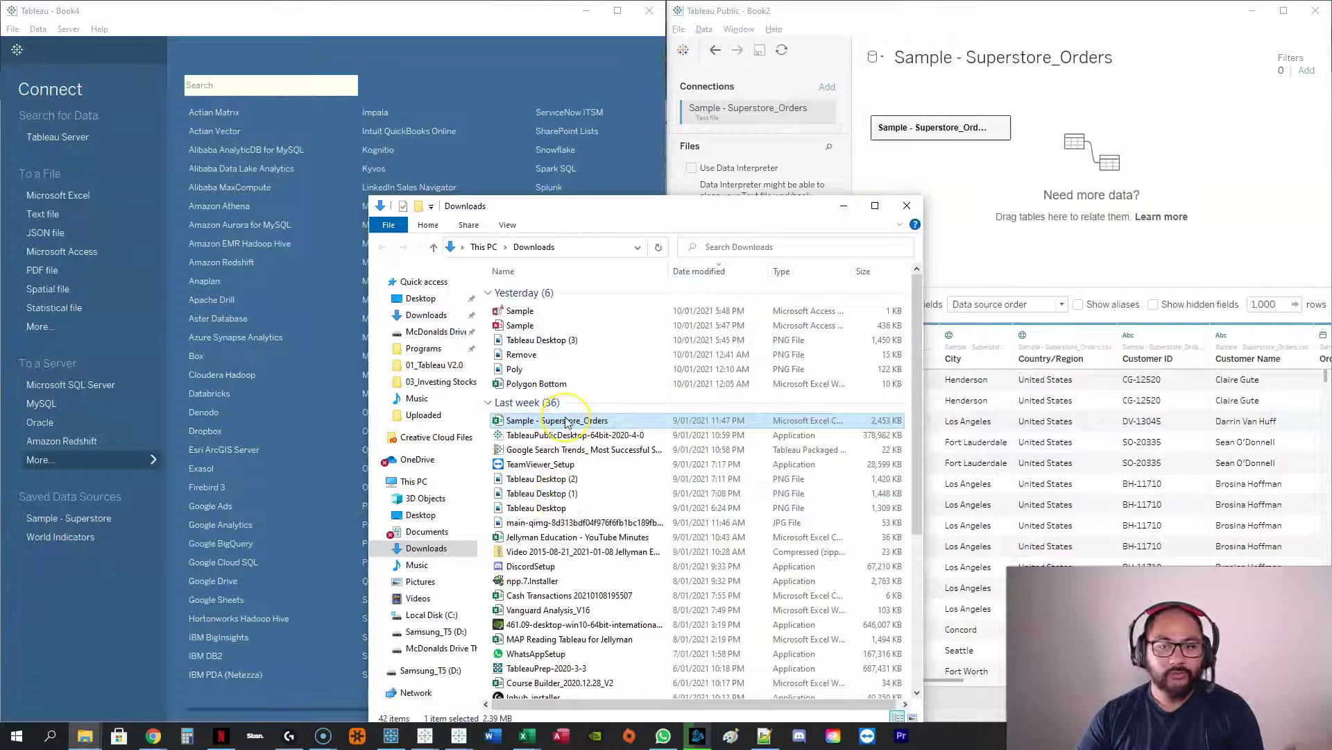
left_click_drag(568, 422, 237, 299)
left_click(844, 205)
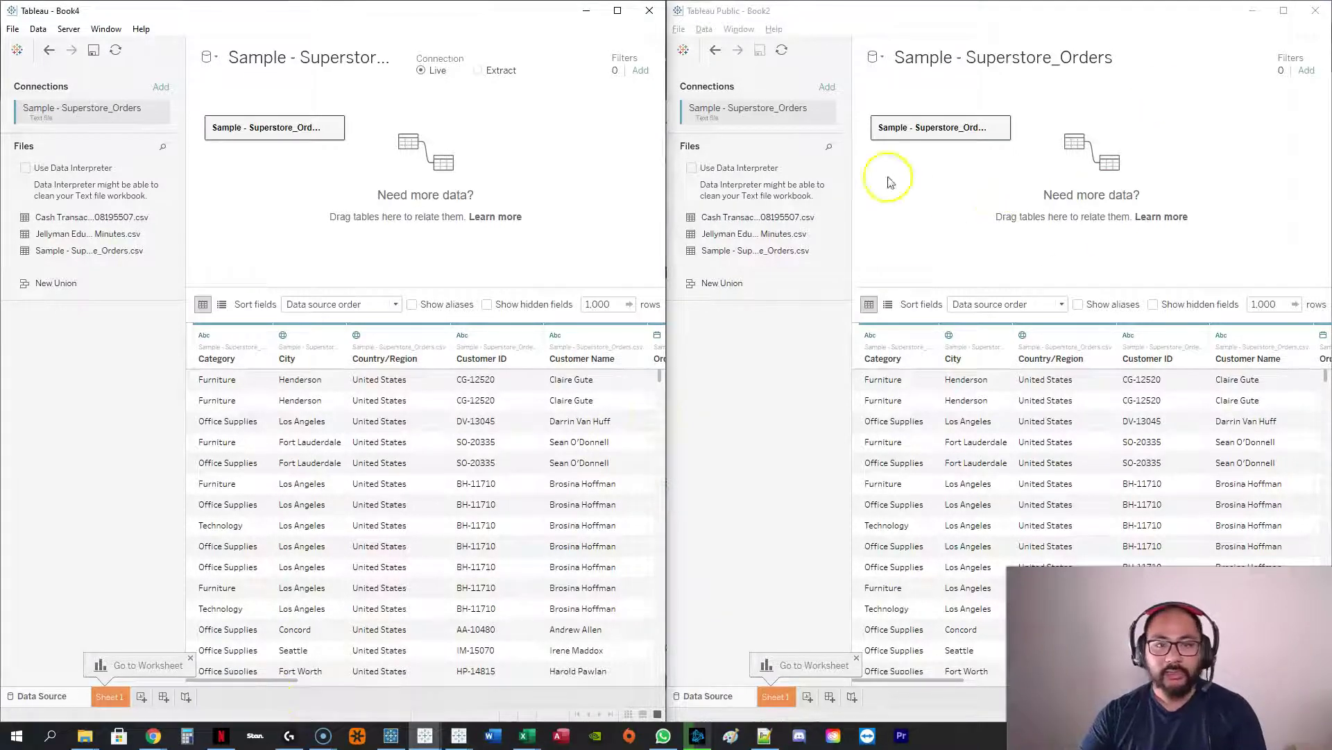
mouse_move(497, 32)
left_mouse_down()
mouse_move(410, 51)
mouse_move(547, 50)
left_mouse_up()
mouse_move(1269, 48)
left_mouse_down()
mouse_move(1200, 90)
mouse_move(1222, 31)
left_mouse_up()
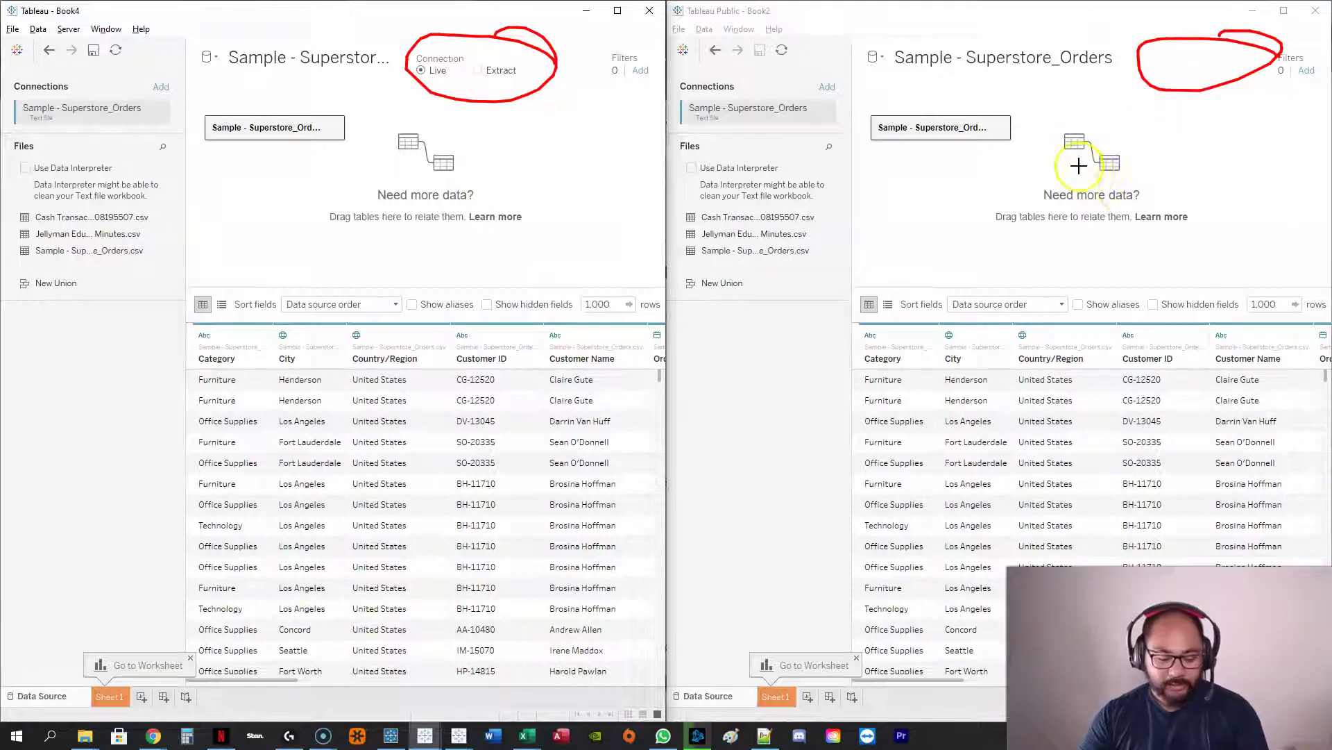
key("Escape")
left_click_drag(525, 66, 538, 91)
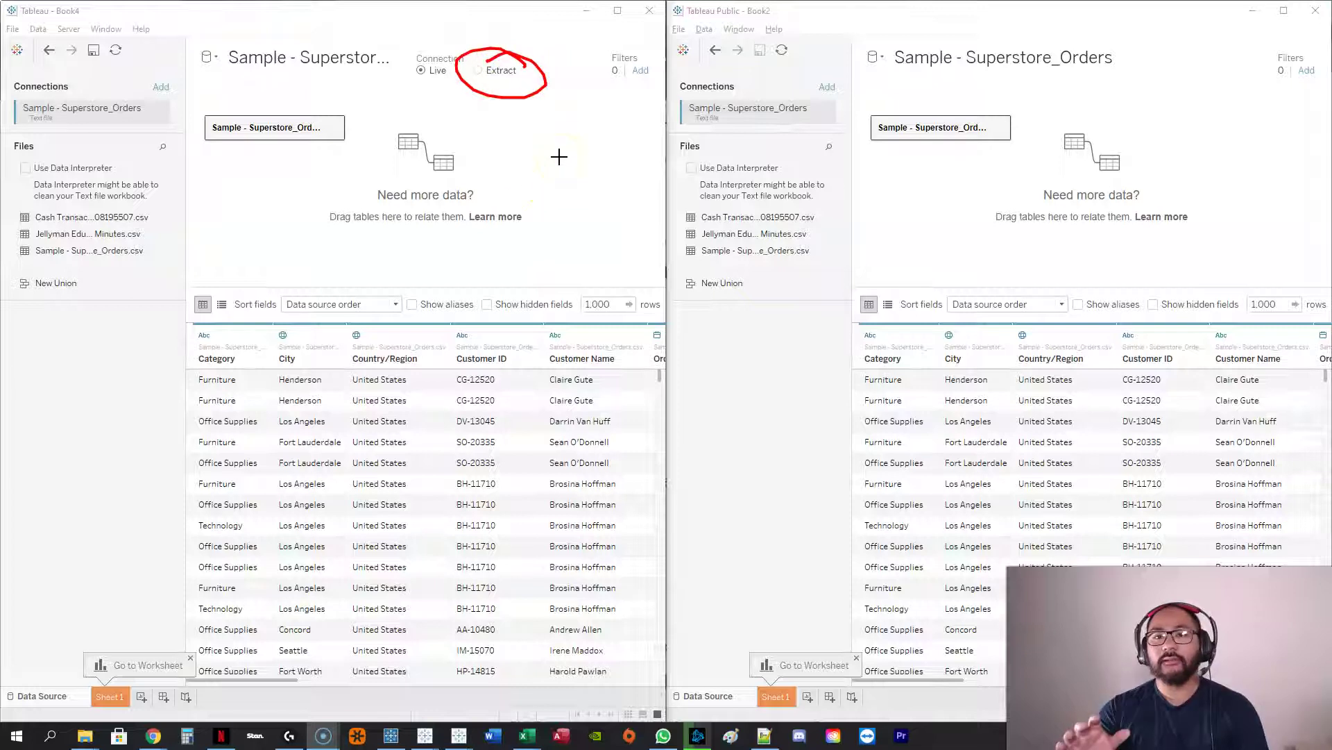
key("Escape")
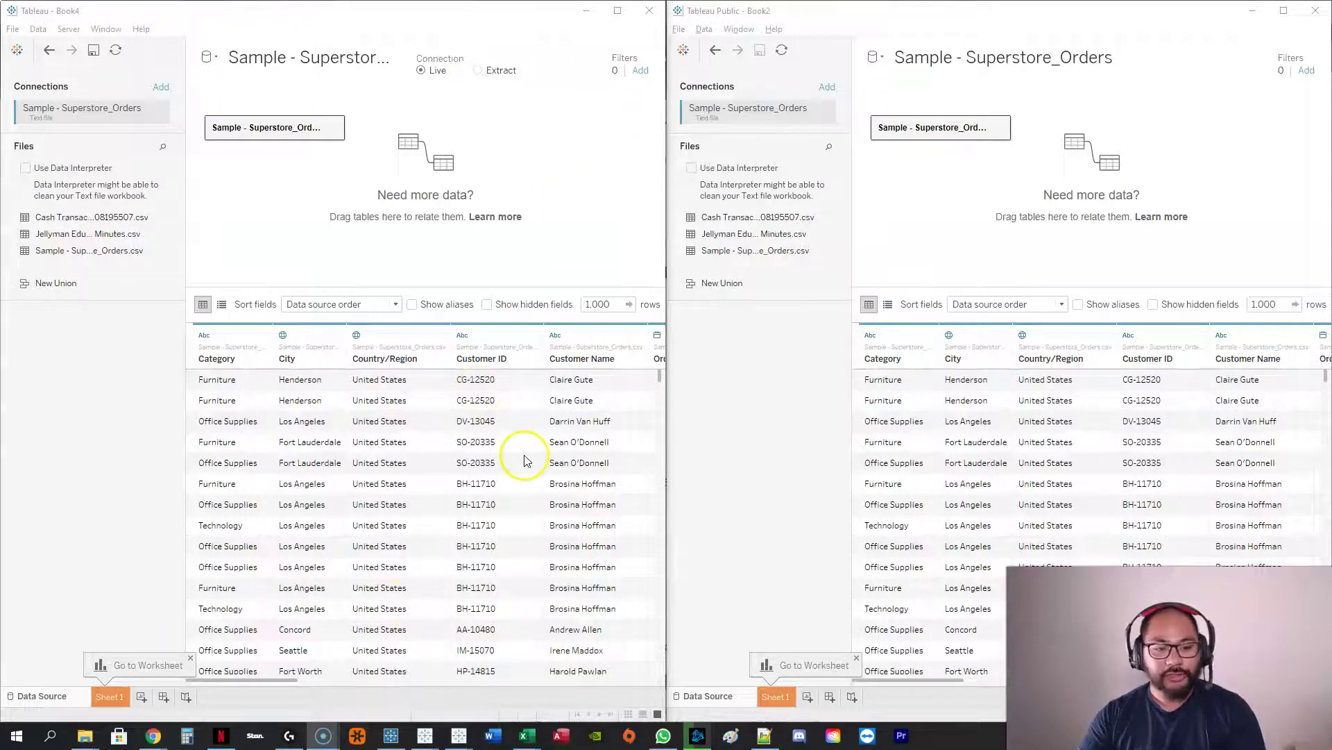
Open Sheet 1 in Tableau Desktop and Tableau Public, then mark the extra menu options.
left_click(111, 697)
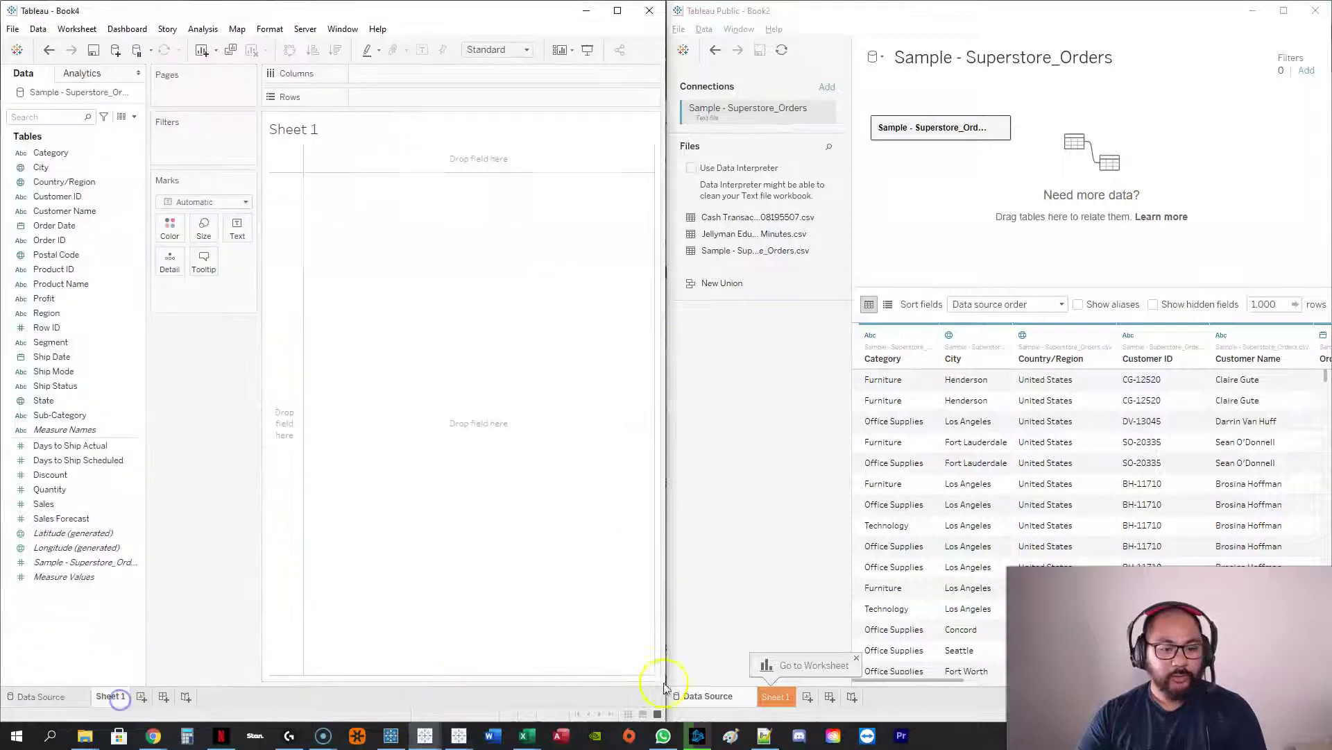
left_click(783, 694)
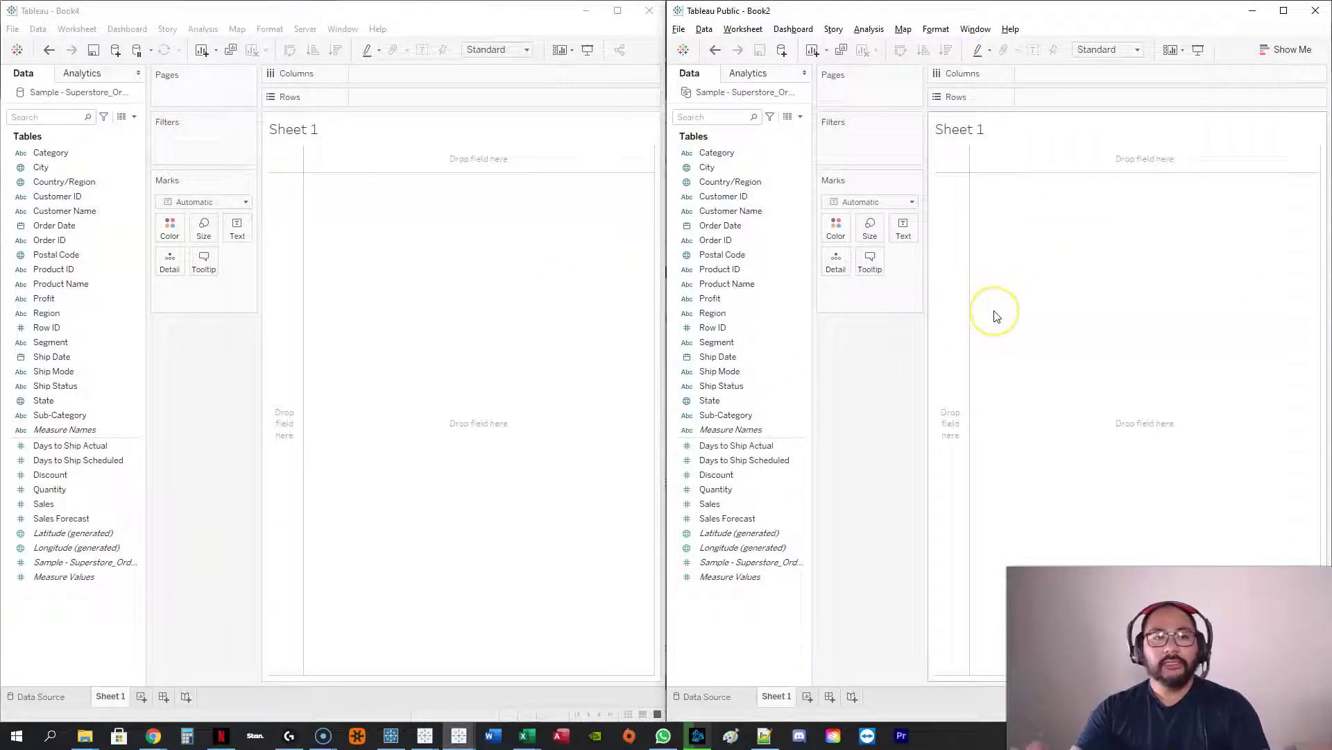
key("ctrl+2")
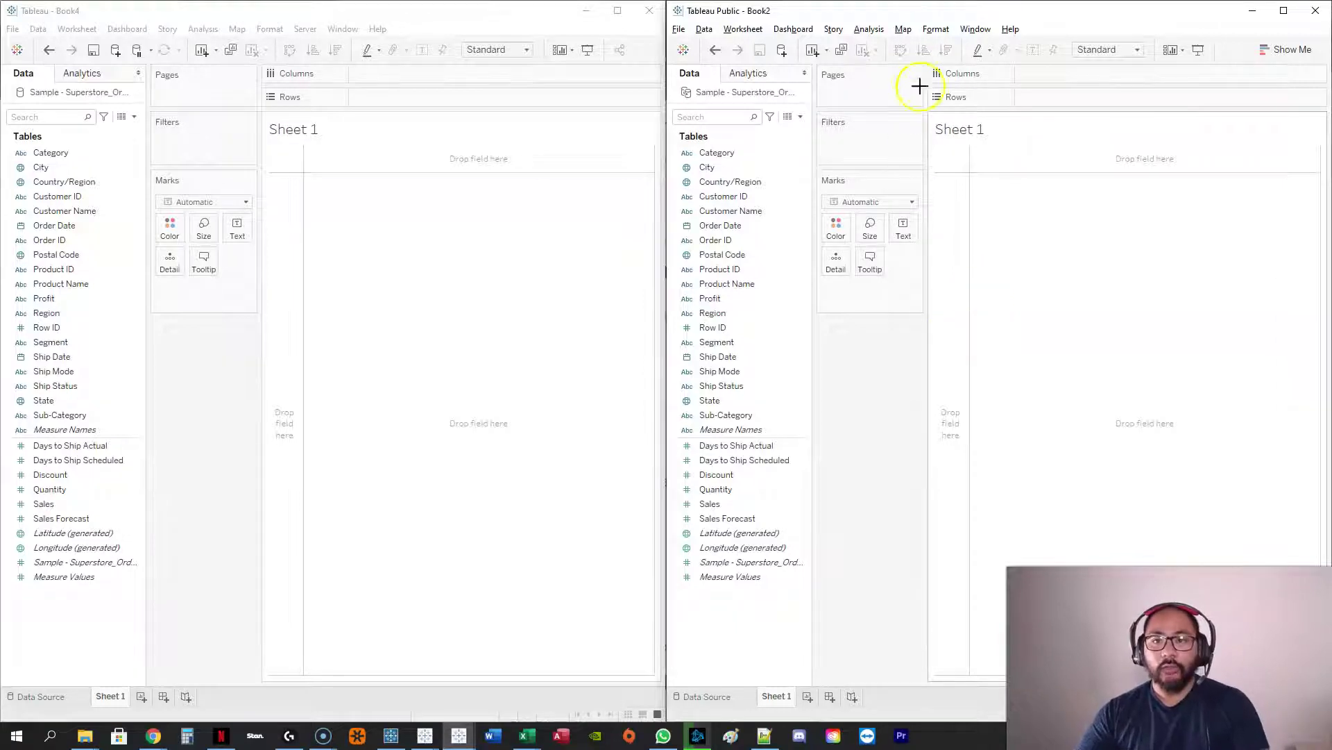
left_click_drag(949, 13, 897, 24)
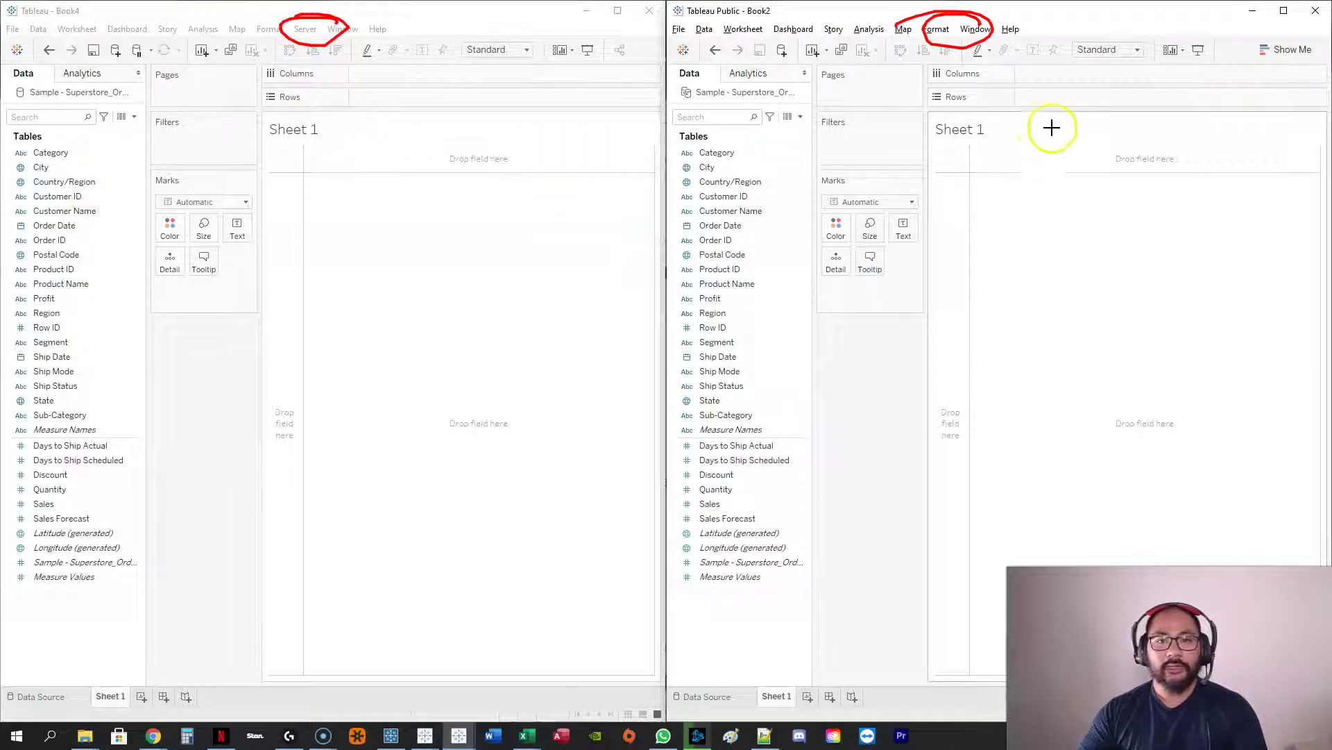
Sketch chart axes and bars on Public's empty sheet, then clear the drawings.
left_click_drag(1016, 210, 1258, 483)
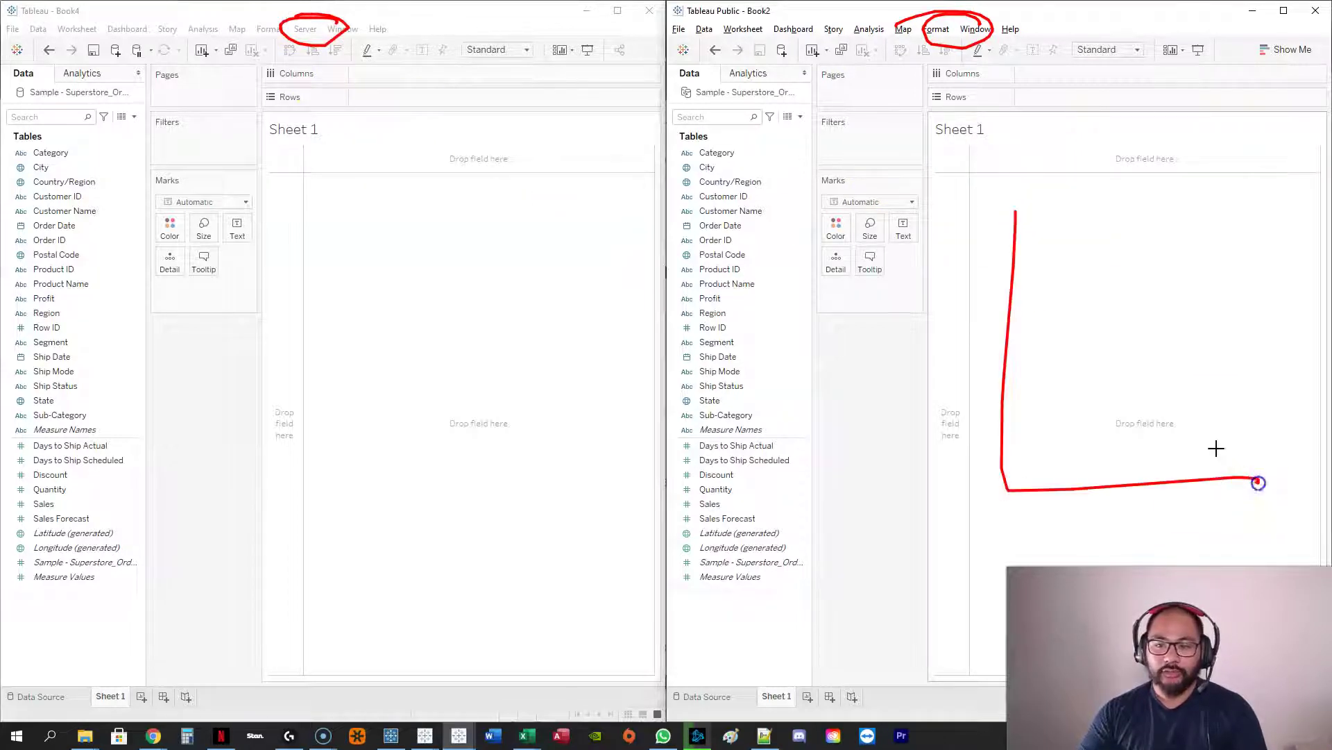
mouse_move(1037, 306)
left_mouse_down()
mouse_move(1035, 491)
mouse_move(1092, 485)
mouse_move(1106, 514)
left_mouse_up()
mouse_move(1110, 392)
left_mouse_down()
mouse_move(1133, 482)
mouse_move(1126, 394)
mouse_move(1170, 488)
left_mouse_up()
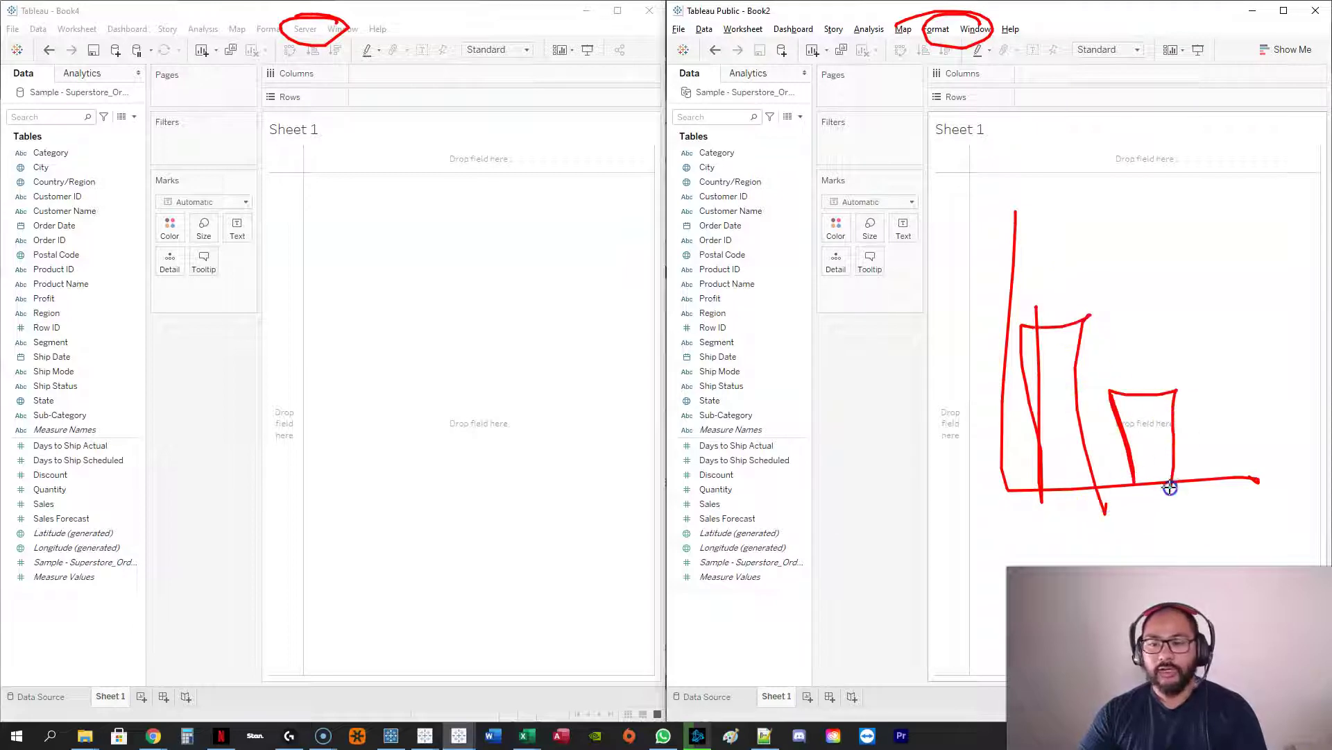
key("Escape")
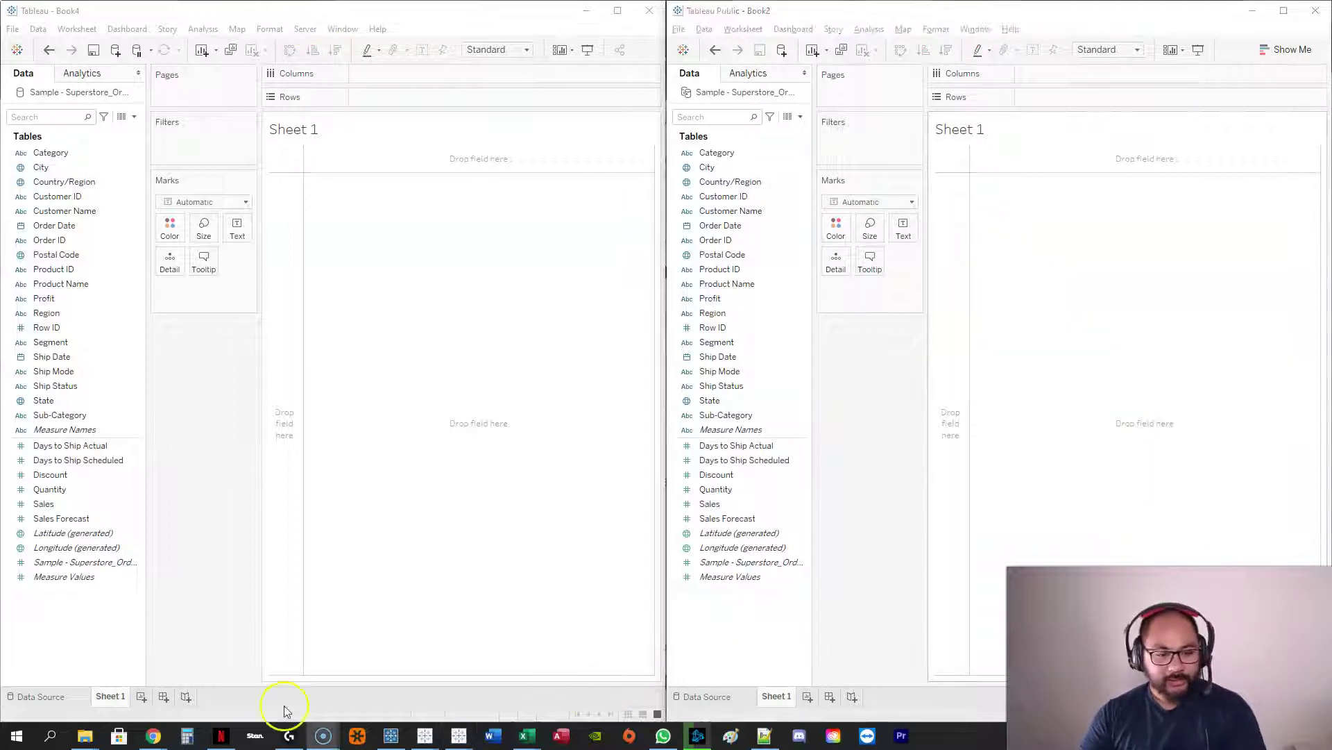
mouse_move(153, 734)
left_click(251, 695)
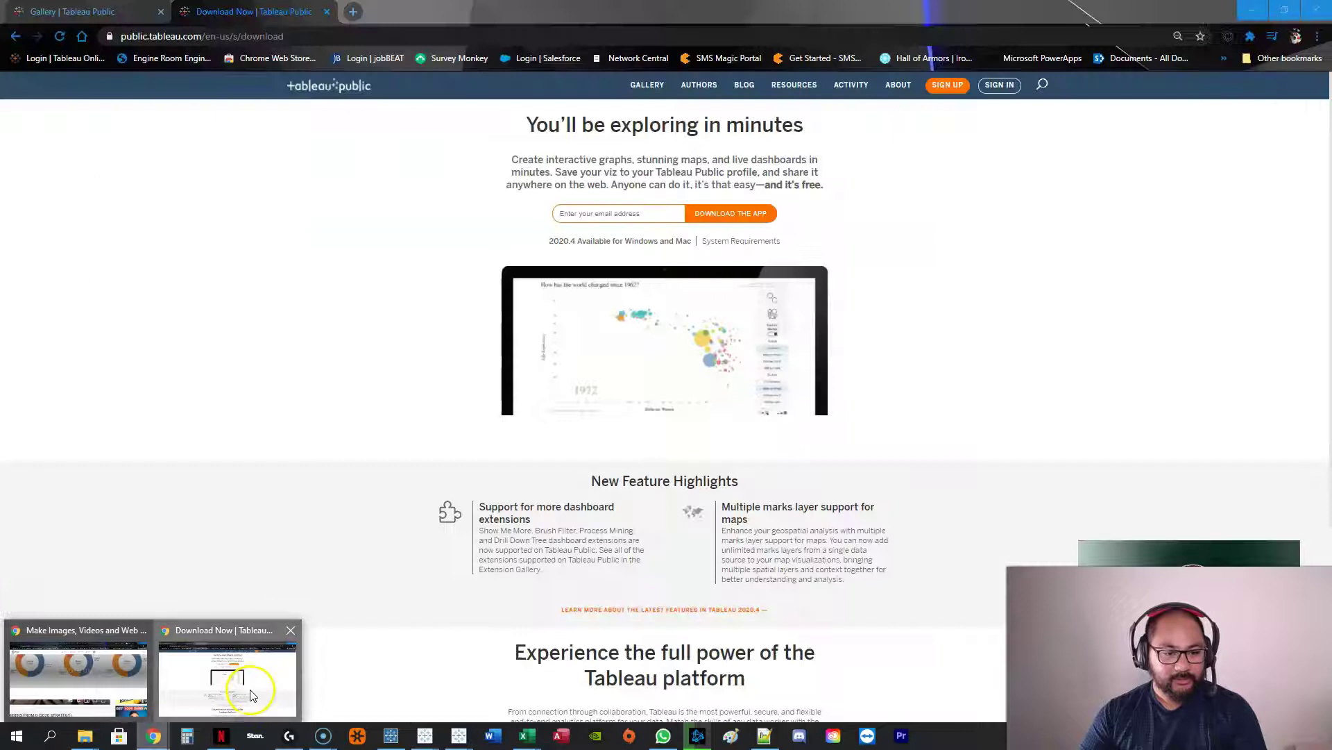
left_click(149, 11)
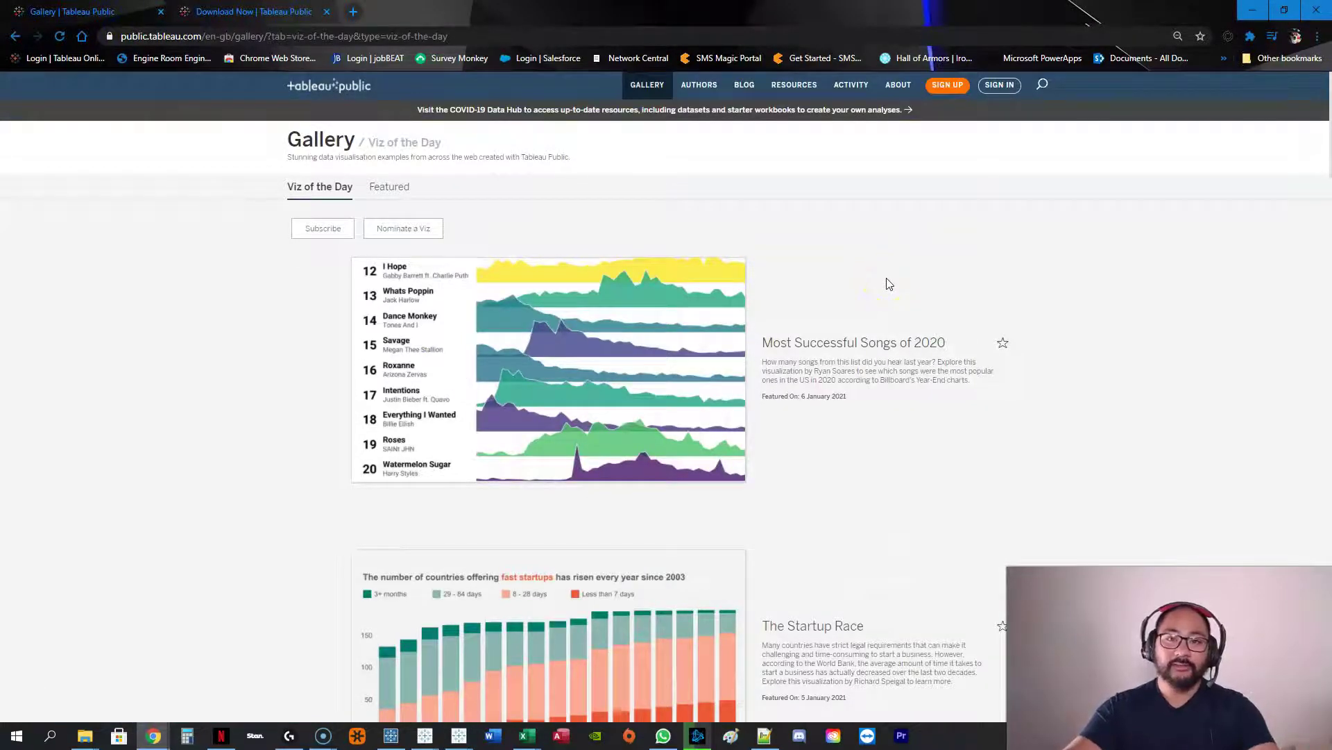
left_click(1275, 15)
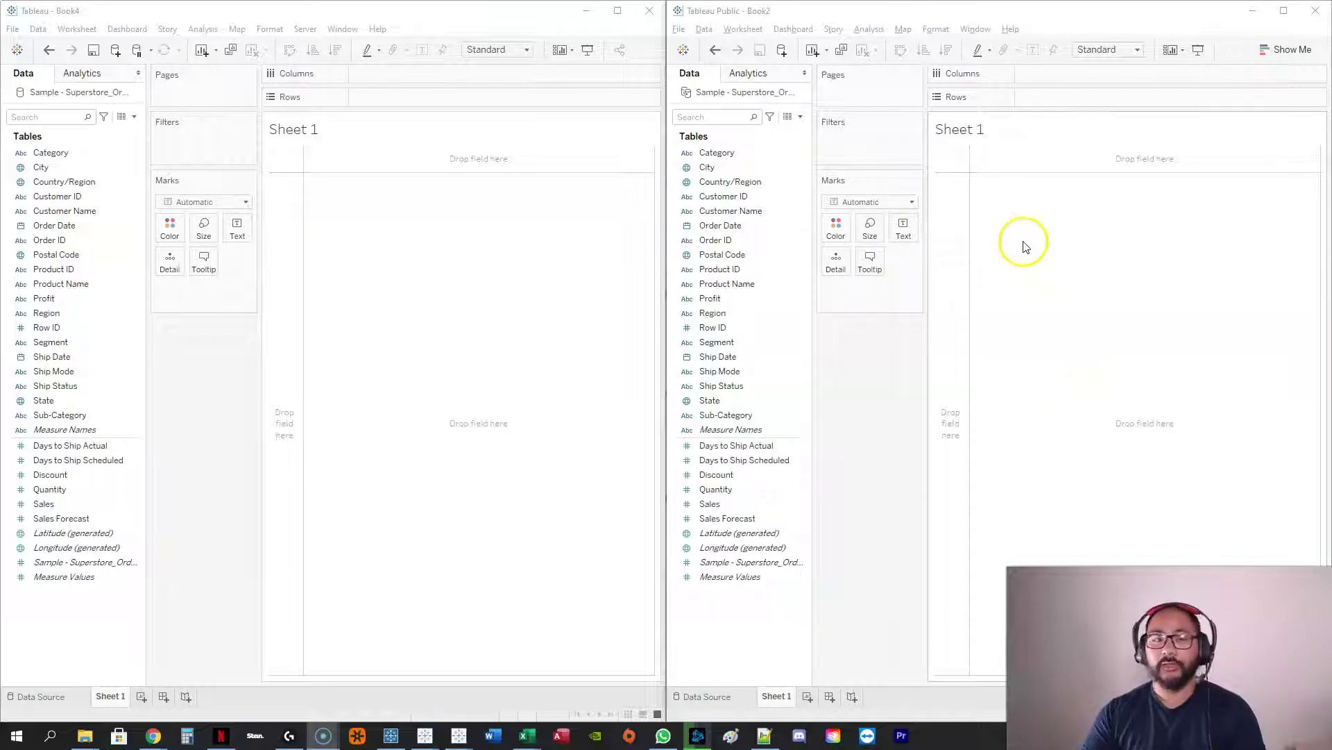
Show Tableau Desktop's File menu with Export Packaged Workbook and Export As PowerPoint.
left_click(12, 29)
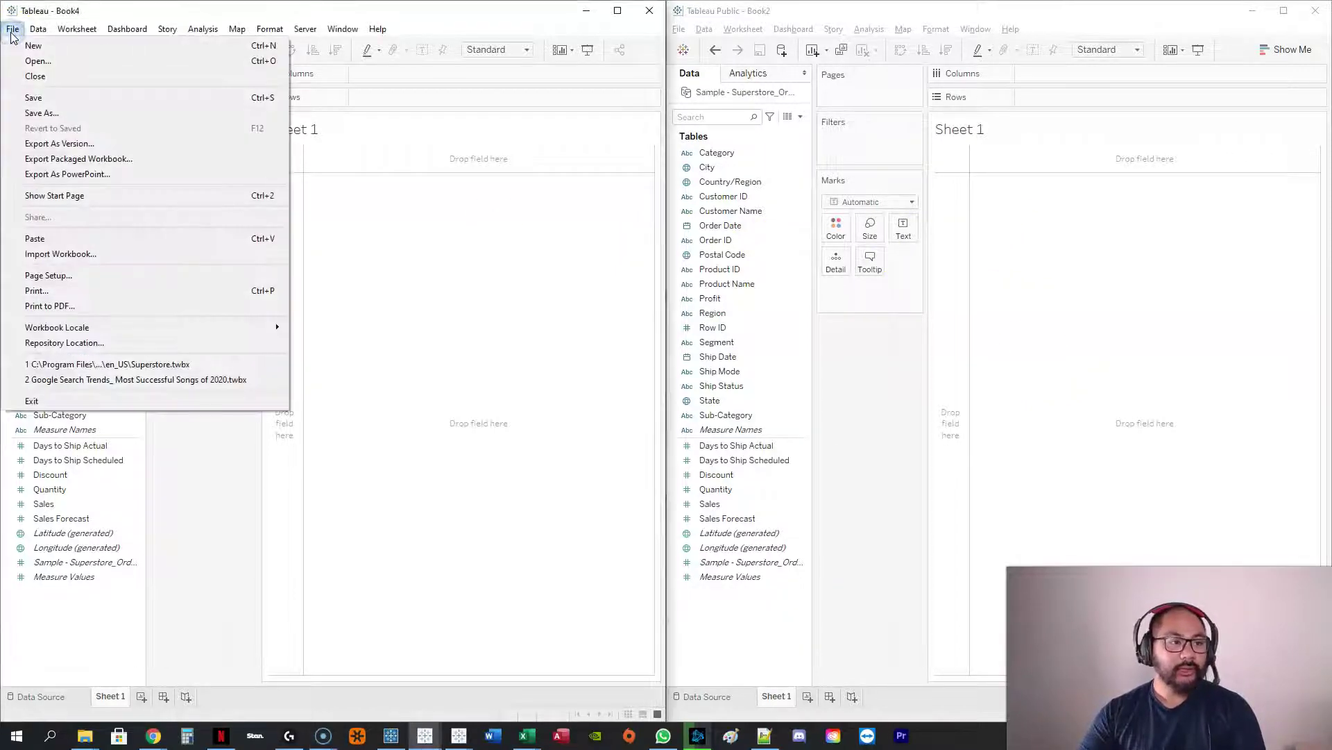
mouse_move(38, 29)
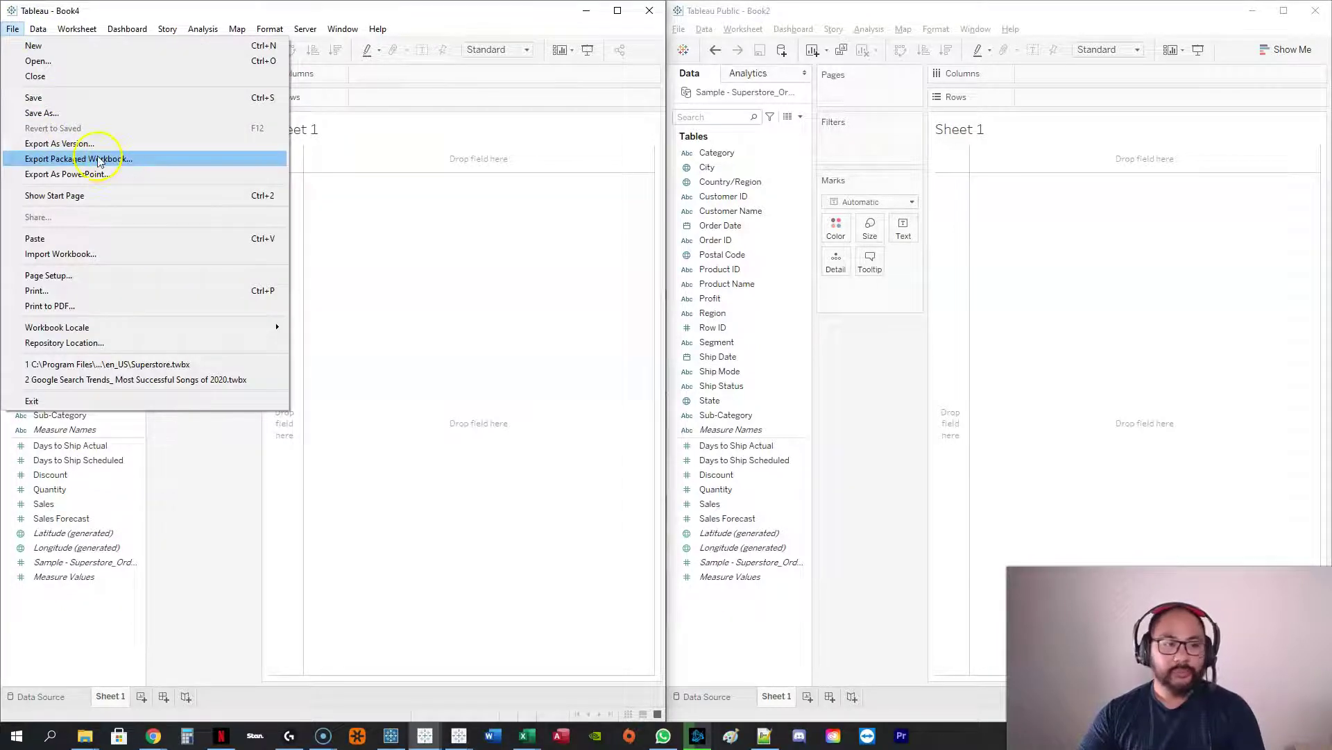
Chart SUM(Sales) by State as packed bubbles in Tableau Public, then check its File menu.
left_click(835, 24)
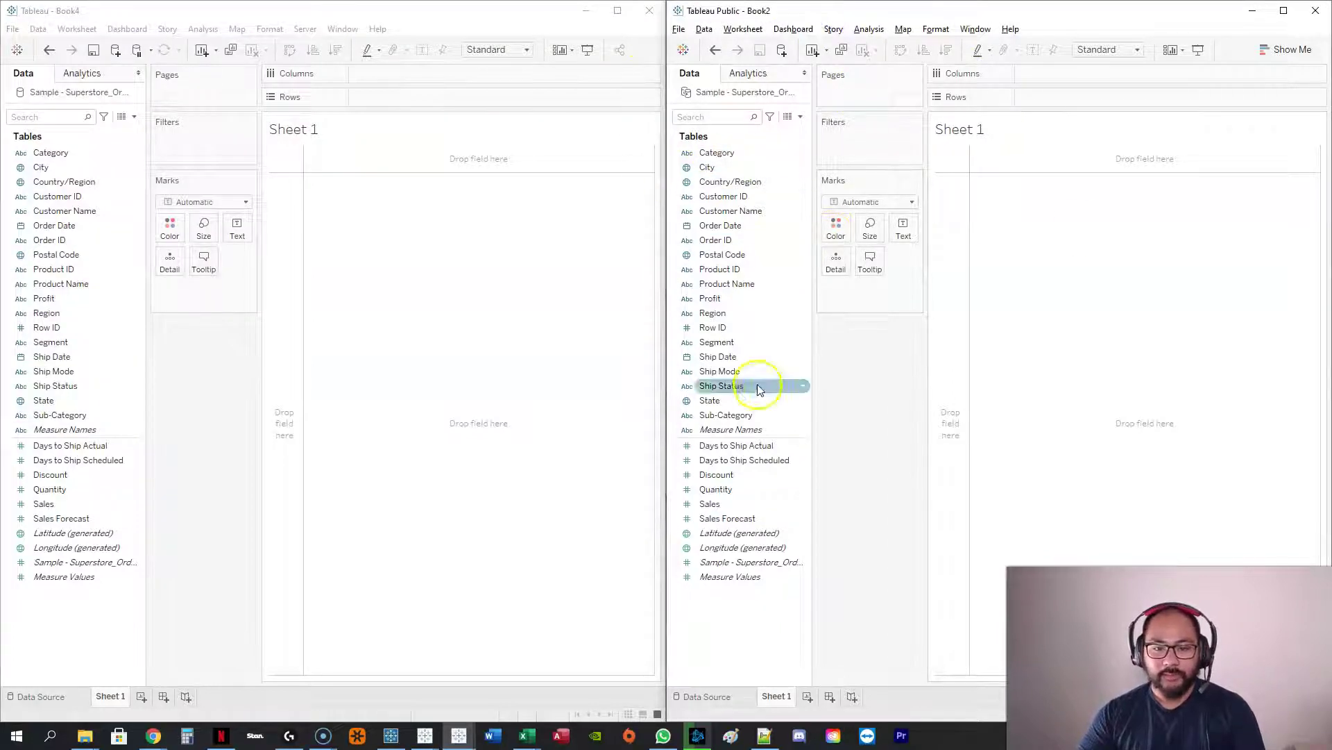
left_click_drag(715, 401, 940, 340)
left_click_drag(710, 503, 1055, 74)
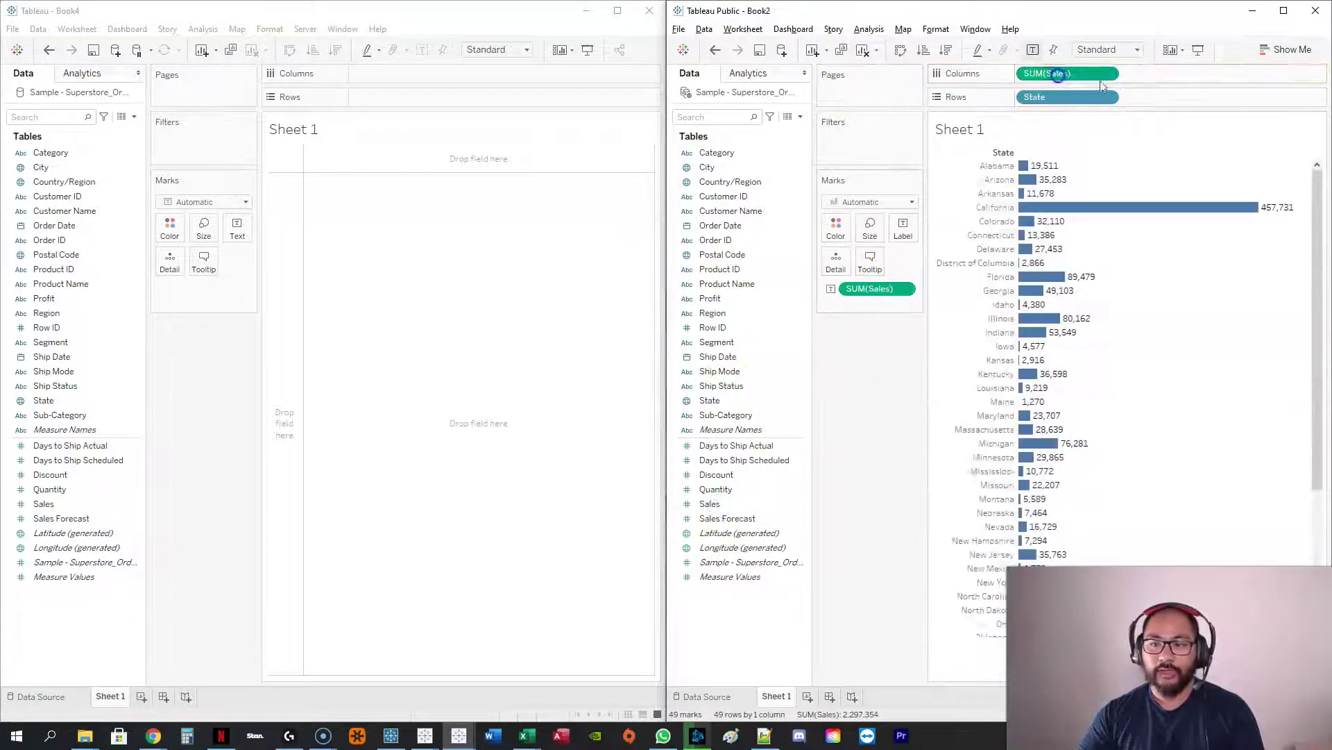
left_click(1295, 51)
left_click(1299, 312)
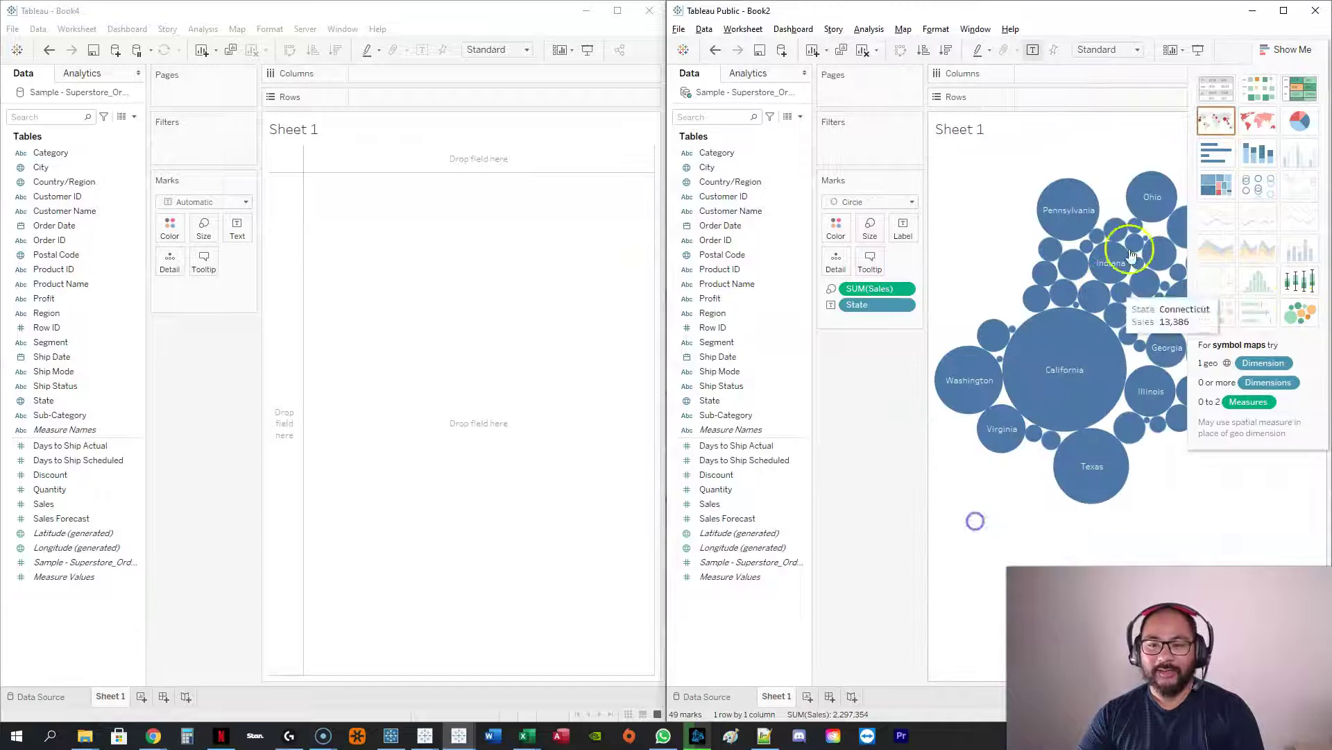
left_click(1263, 50)
left_click(677, 30)
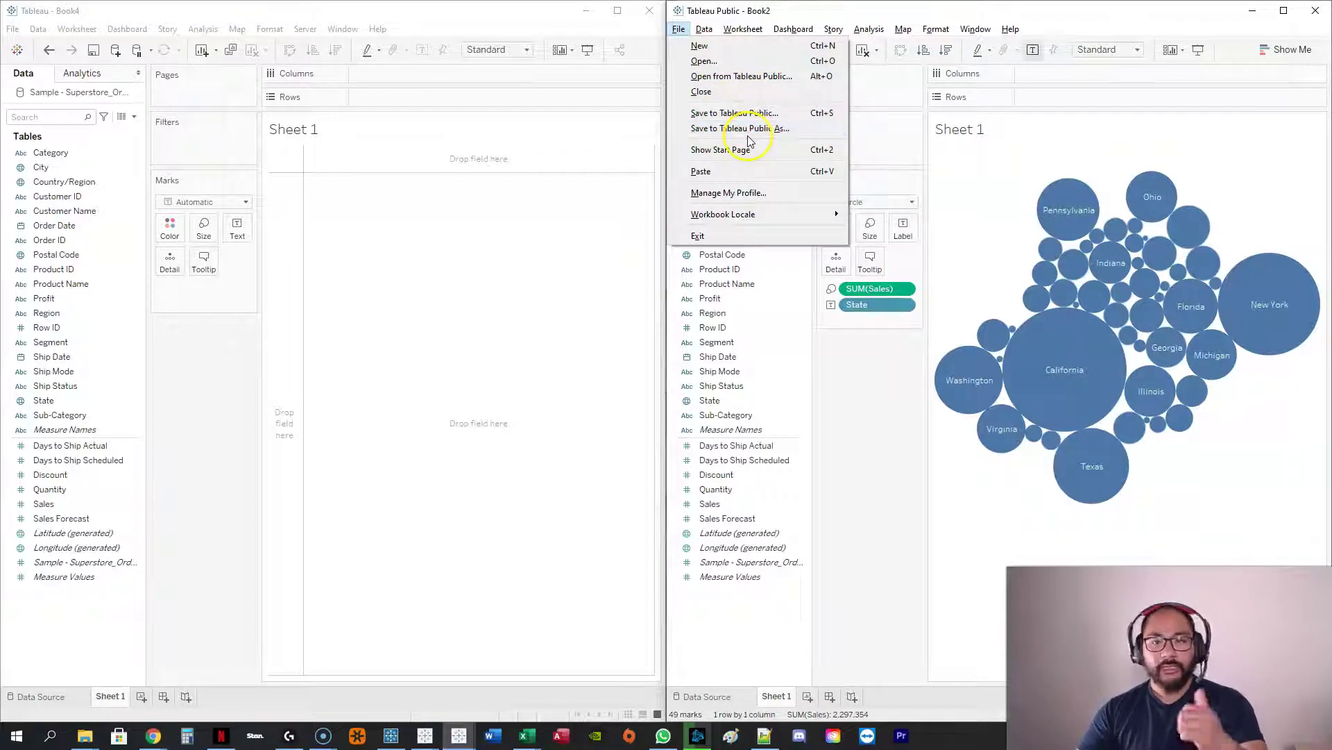
left_click(153, 735)
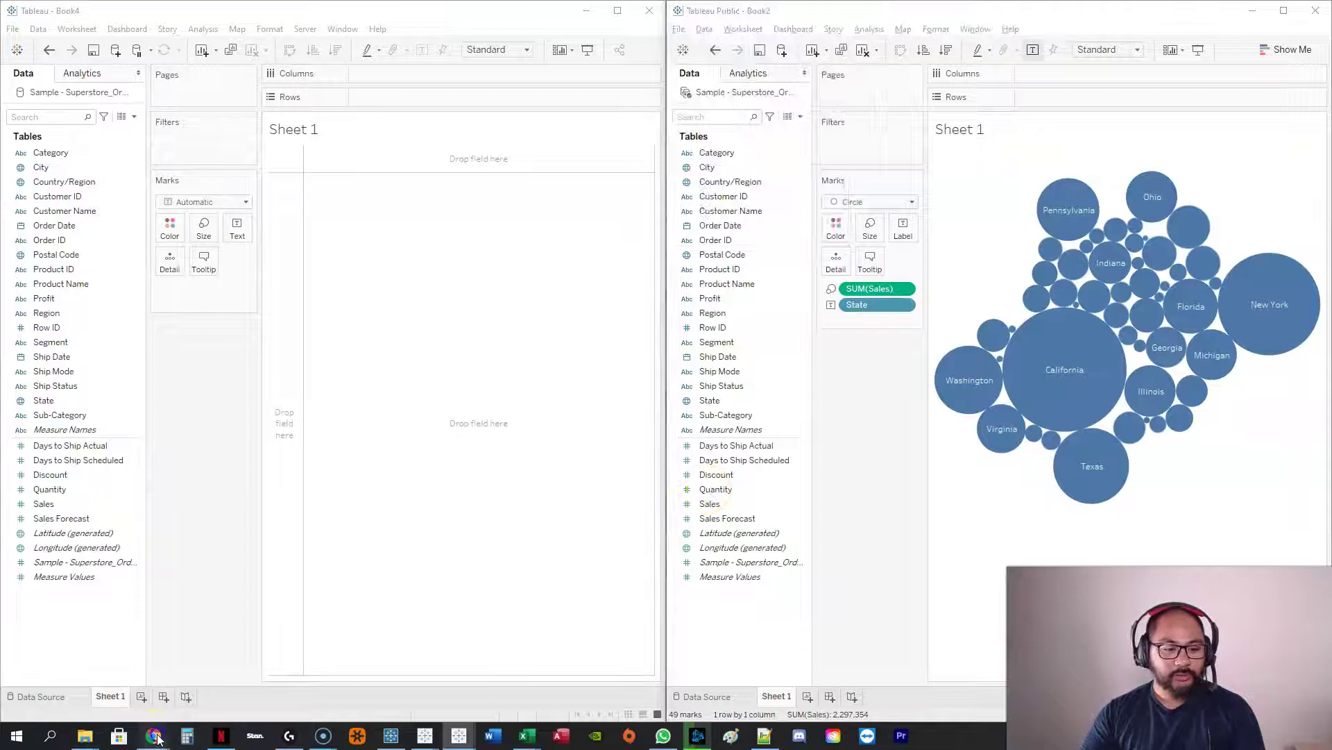
Return to the Gallery | Tableau Public window in Chrome.
left_click(223, 686)
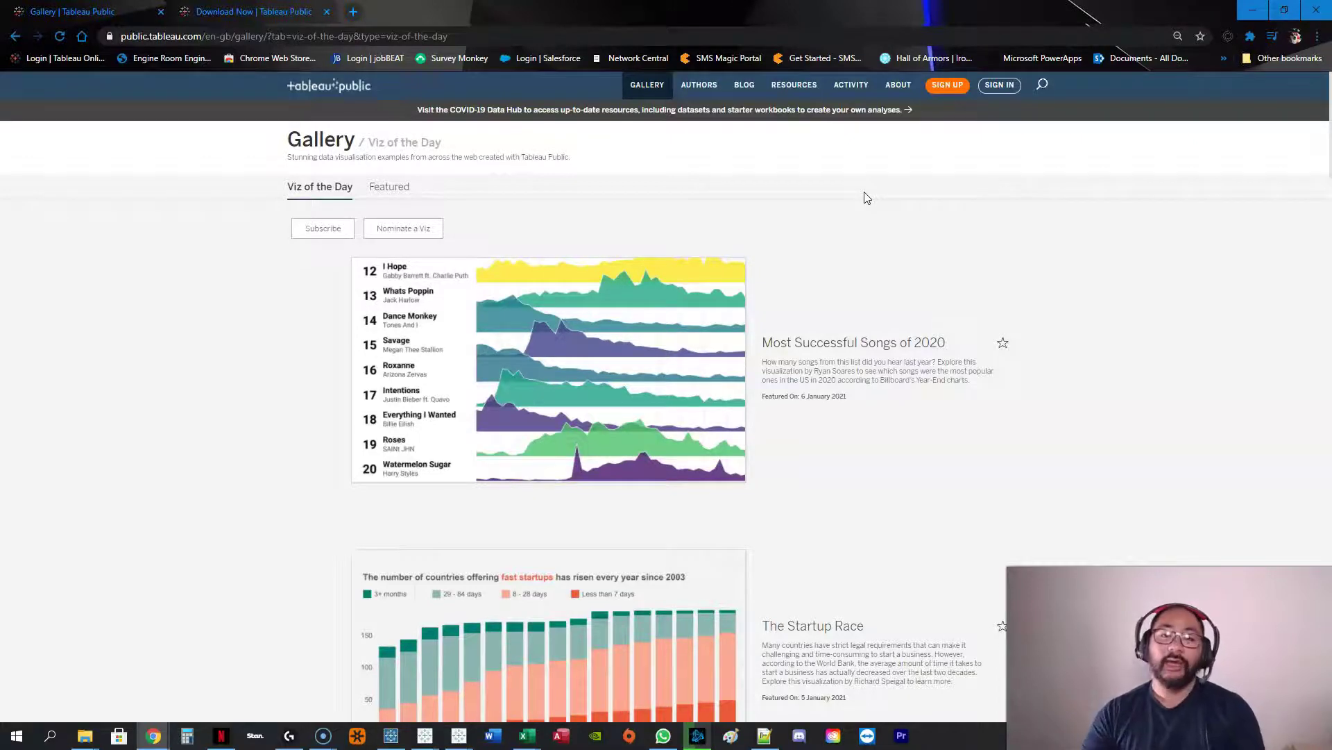
Minimise Chrome so the empty Desktop sheet and Public bubble chart show side by side.
left_click(1255, 11)
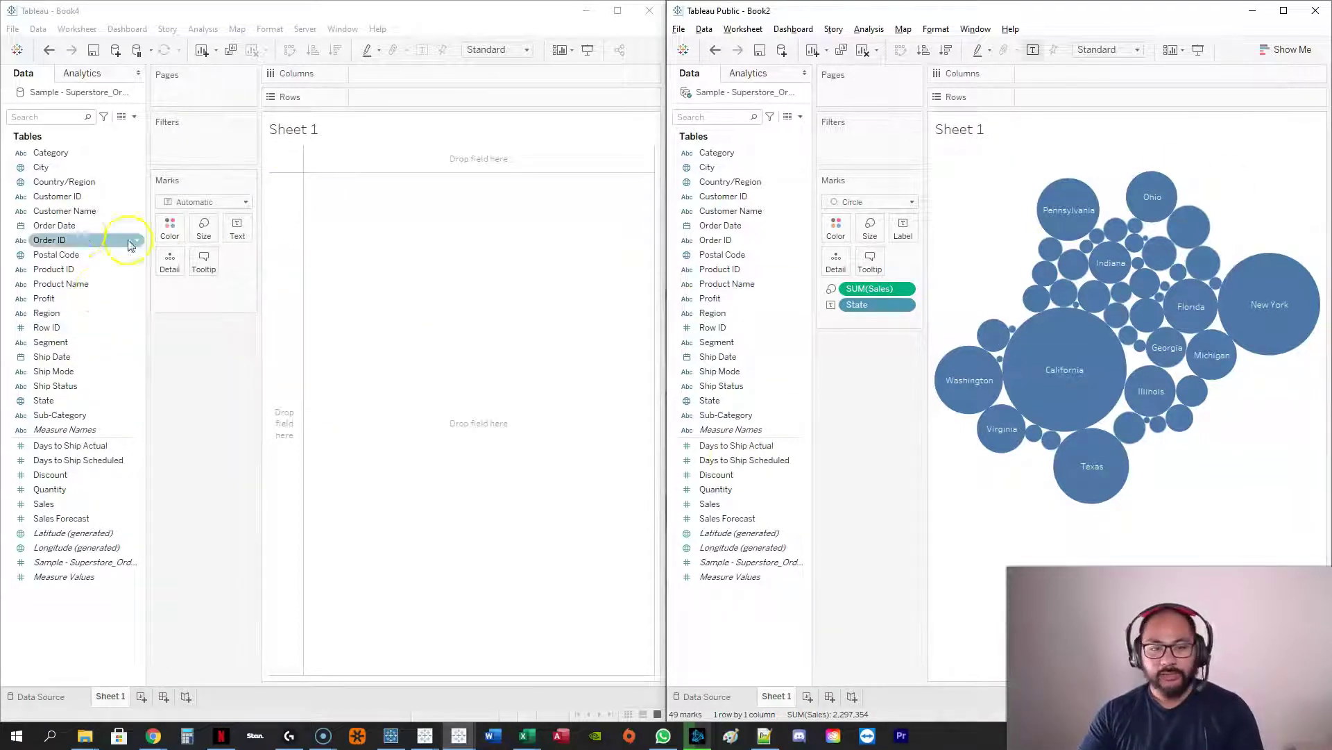
In Tableau Desktop, build a SUM(Quantity) by Sub-Category bar chart on Sheet 1.
left_click_drag(55, 407, 285, 312)
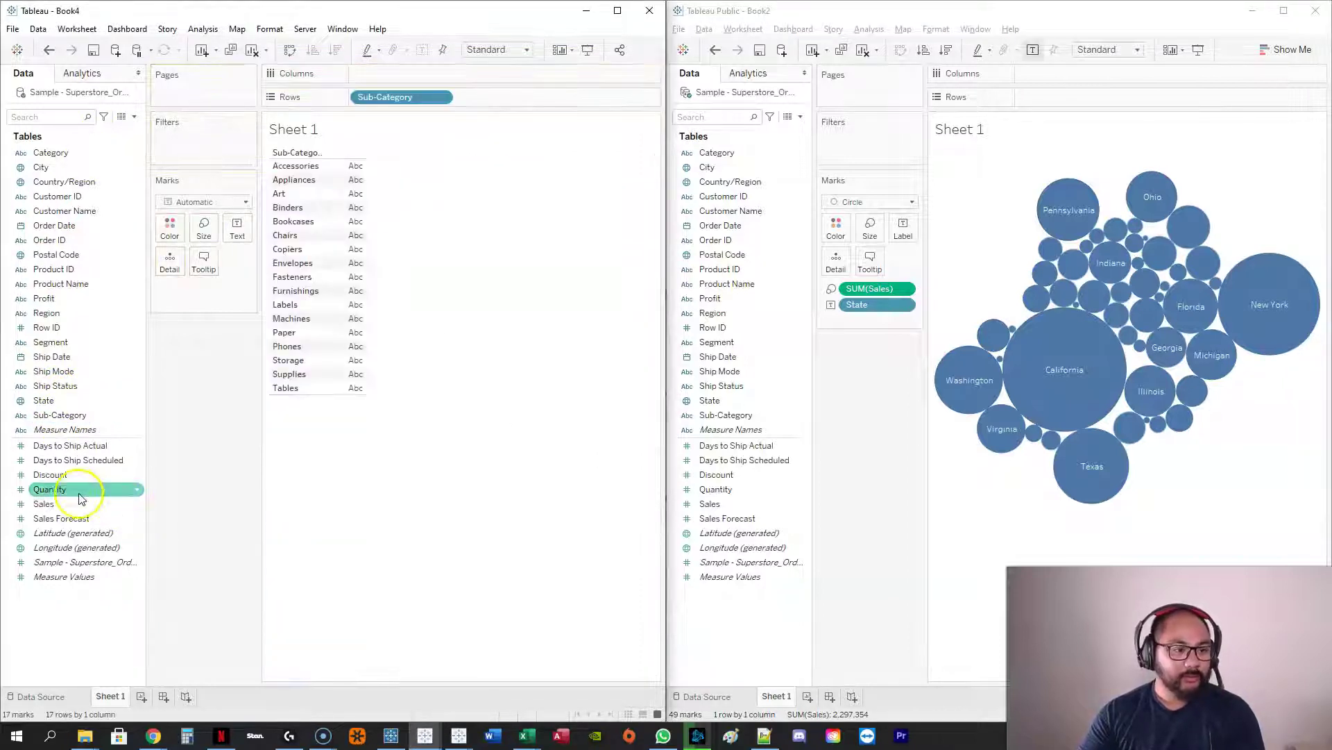
left_click_drag(50, 489, 409, 74)
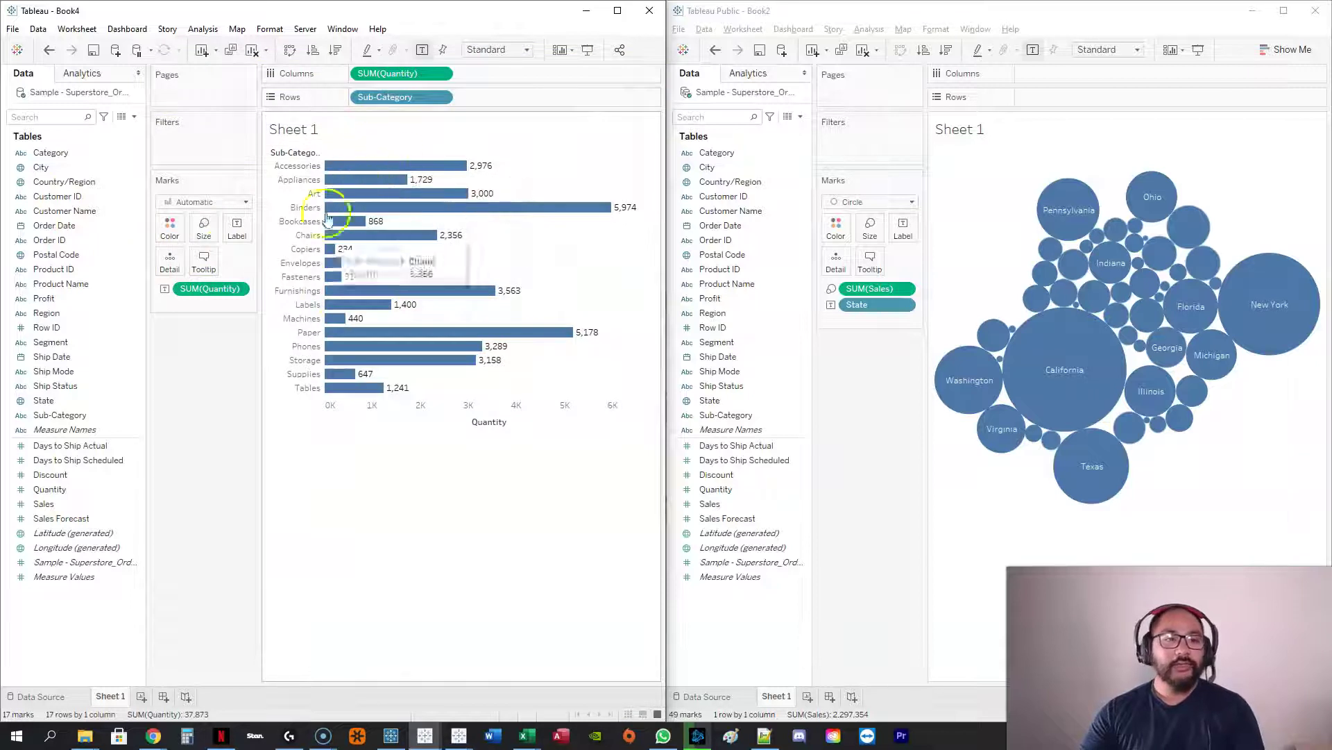
mouse_move(376, 341)
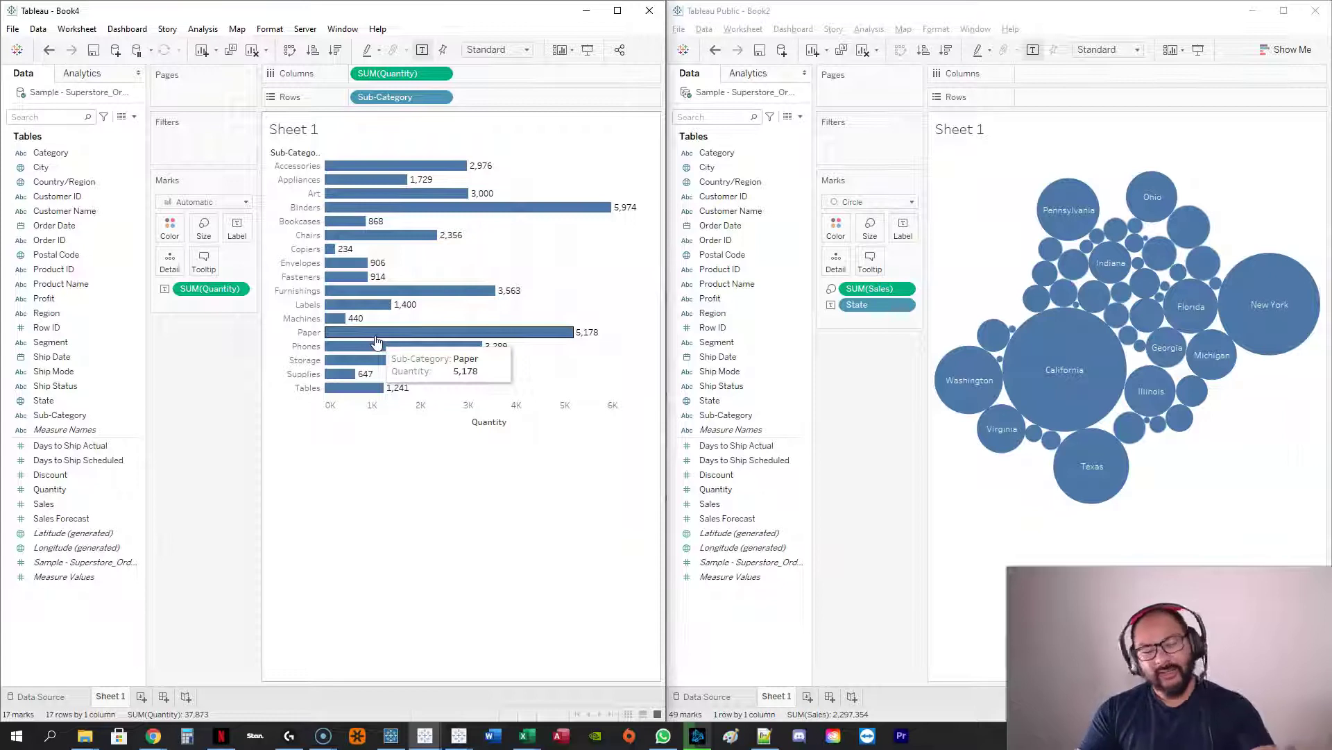
left_click(379, 406)
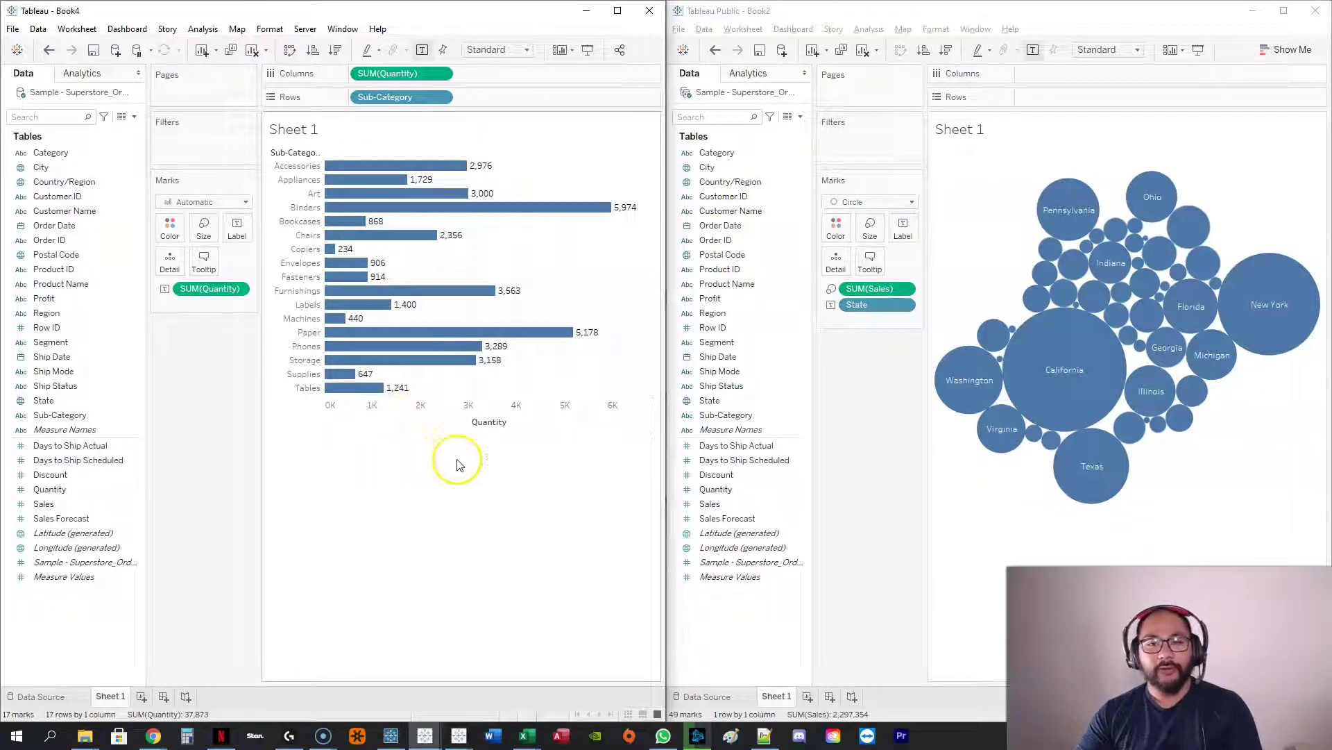
left_click(421, 471)
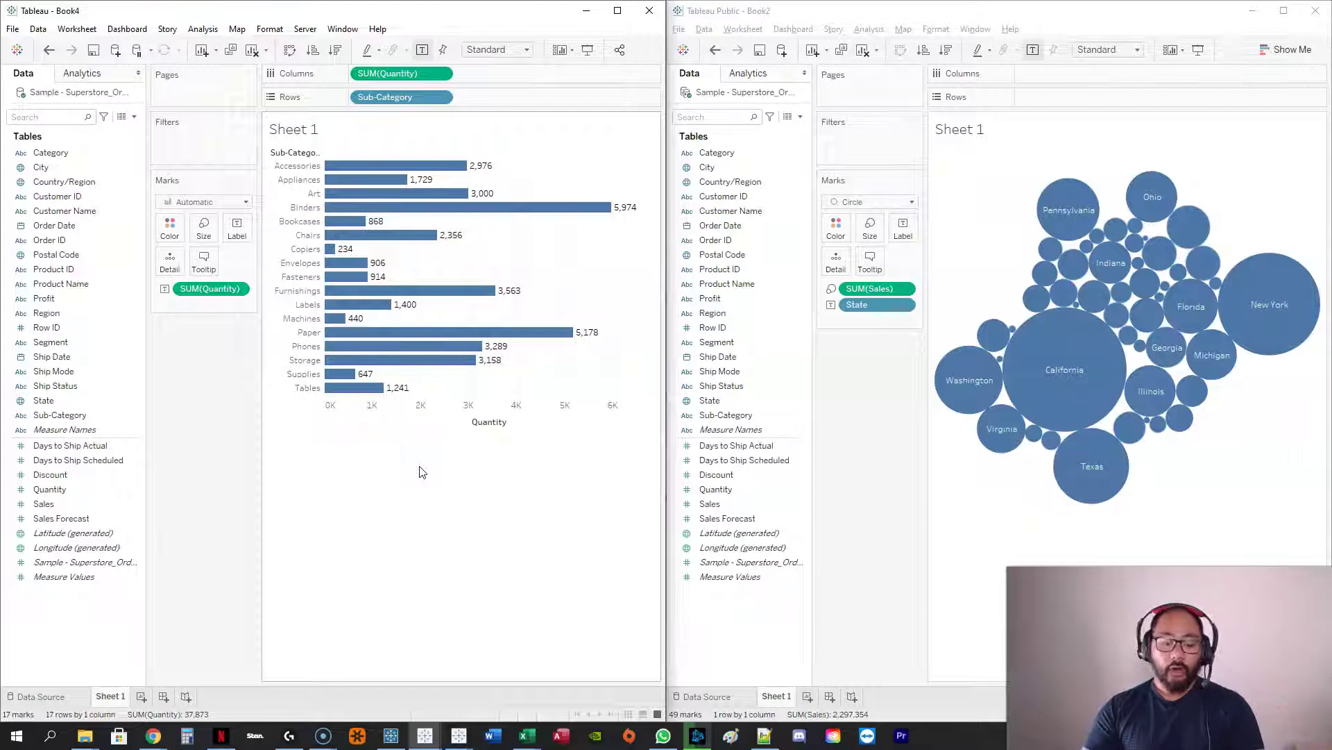
Bring Chrome's 'Gallery | Tableau Public' page back to the front.
mouse_move(1077, 281)
left_mouse_down()
mouse_move(868, 272)
mouse_move(985, 104)
left_mouse_up()
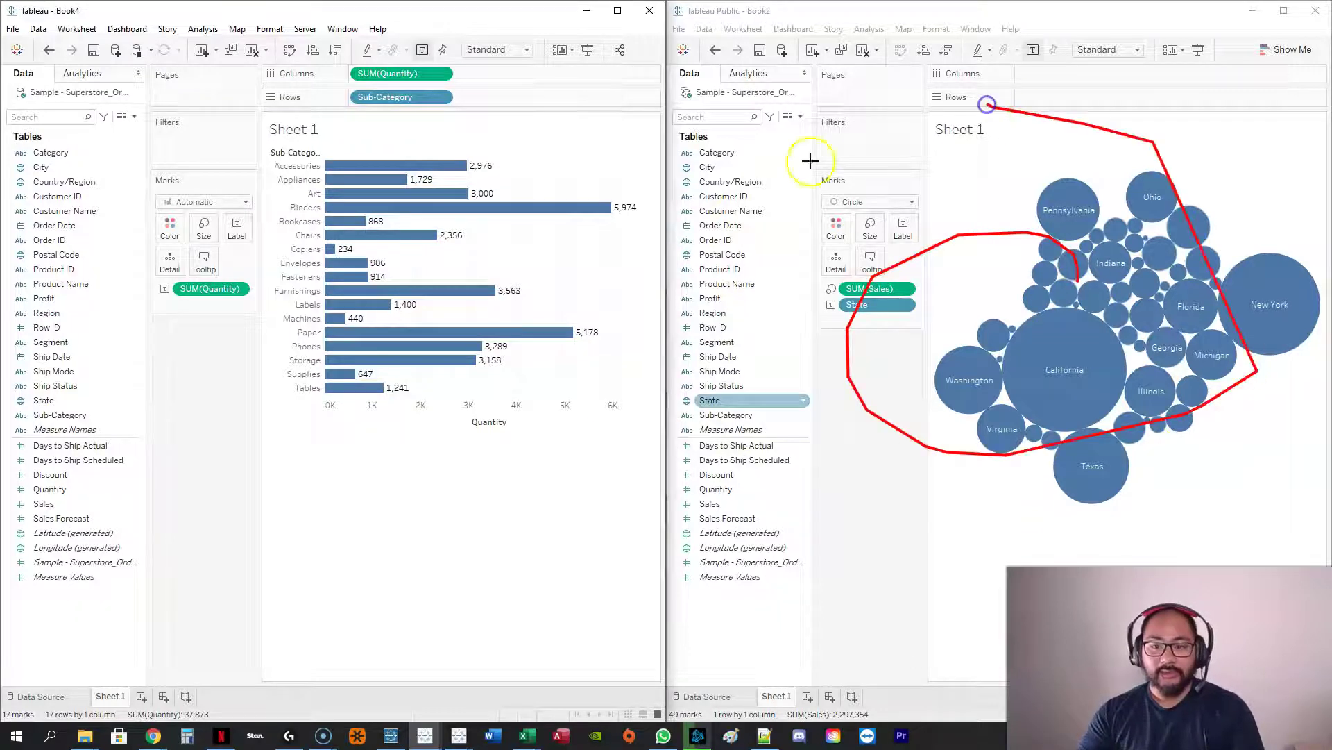
mouse_move(826, 229)
left_mouse_down()
mouse_move(694, 268)
mouse_move(763, 392)
left_mouse_up()
left_click_drag(743, 163, 751, 481)
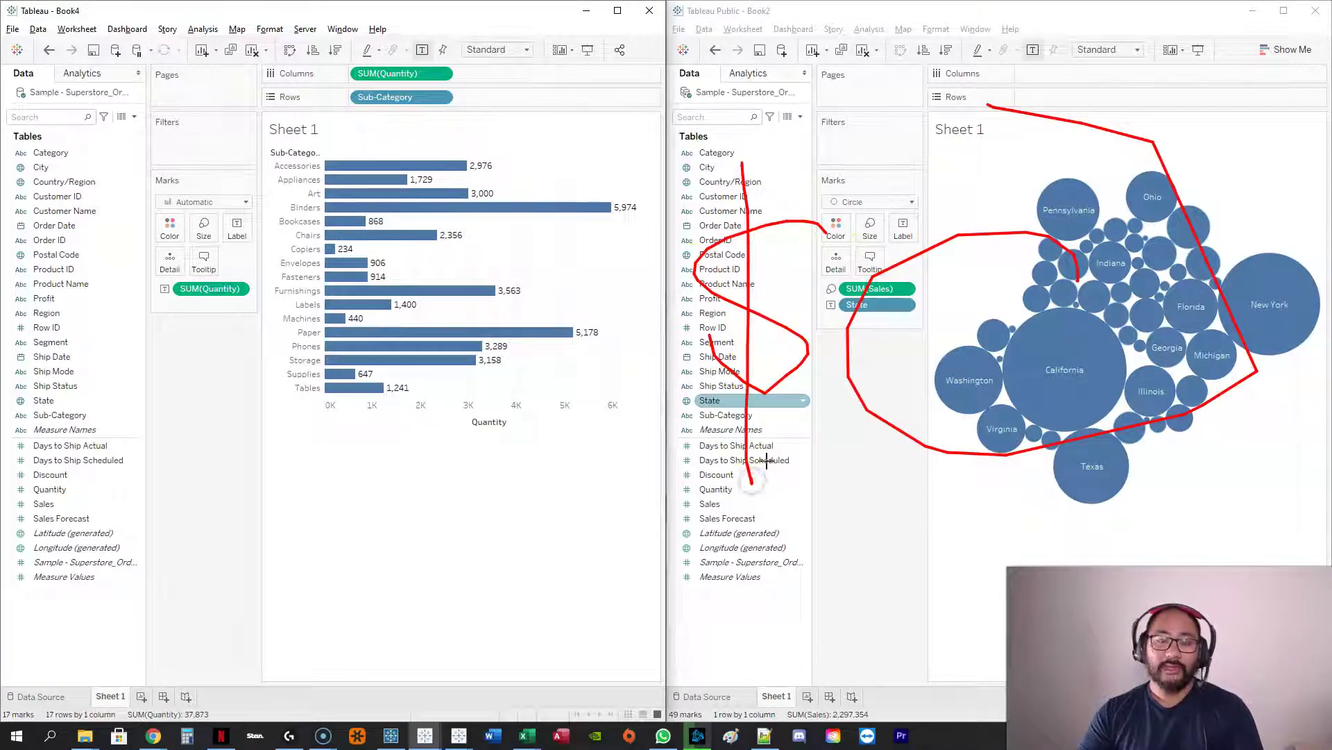
key("Escape")
mouse_move(163, 740)
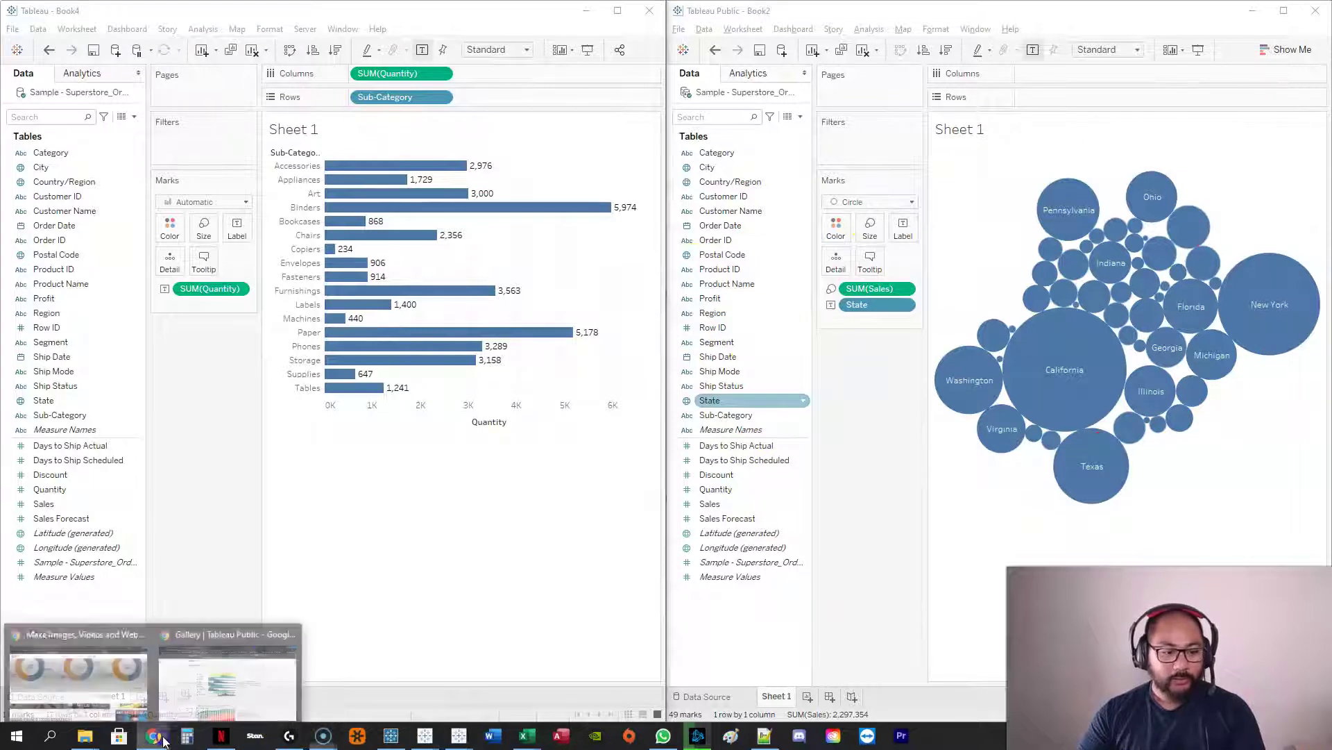
left_click(219, 694)
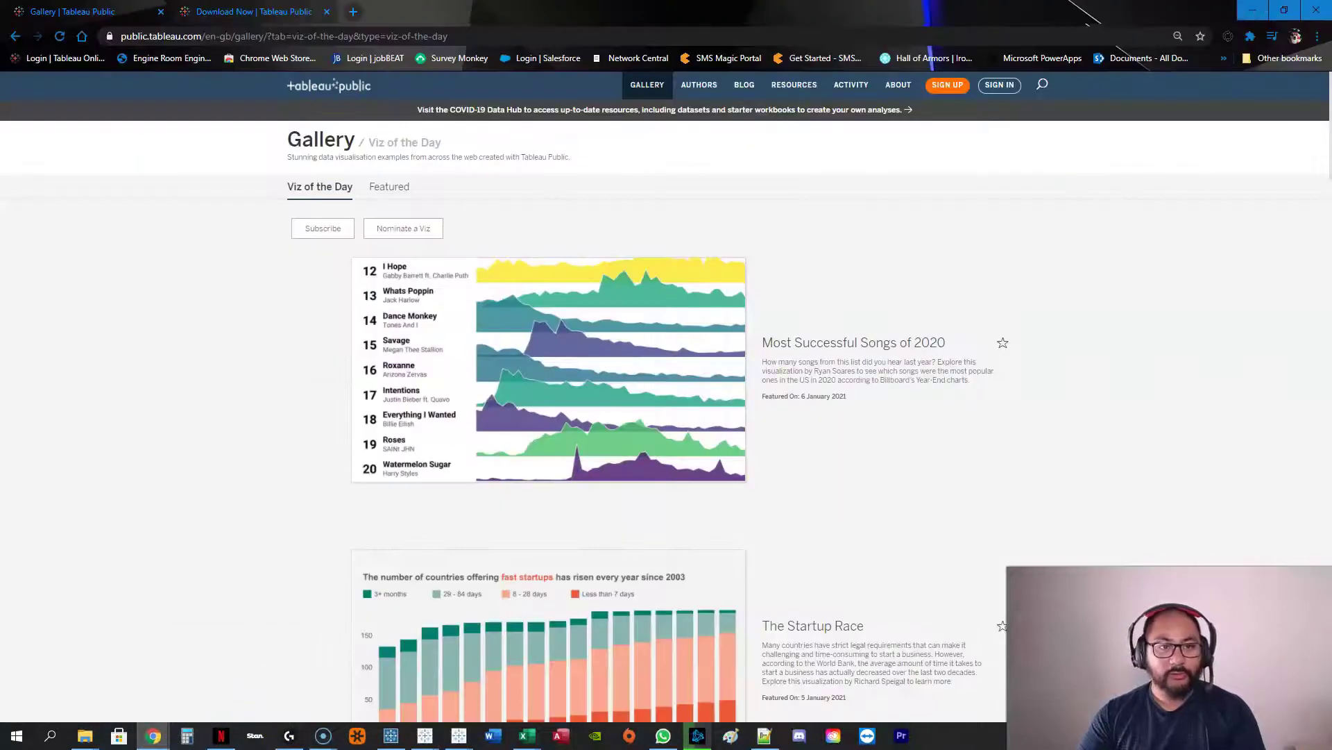
Search the web for 'tableau pricing' in a new Chrome tab.
left_click(352, 13)
type("tableau ")
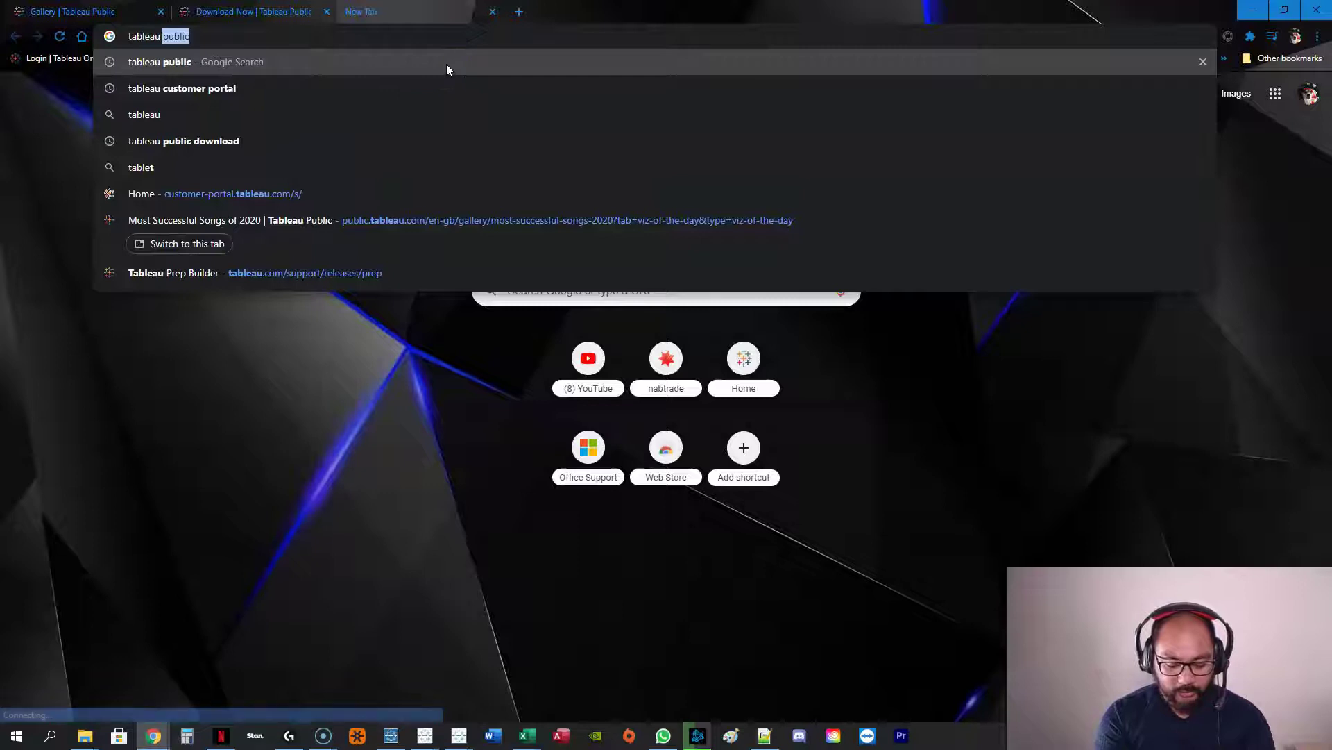
type("pricing")
key("Return")
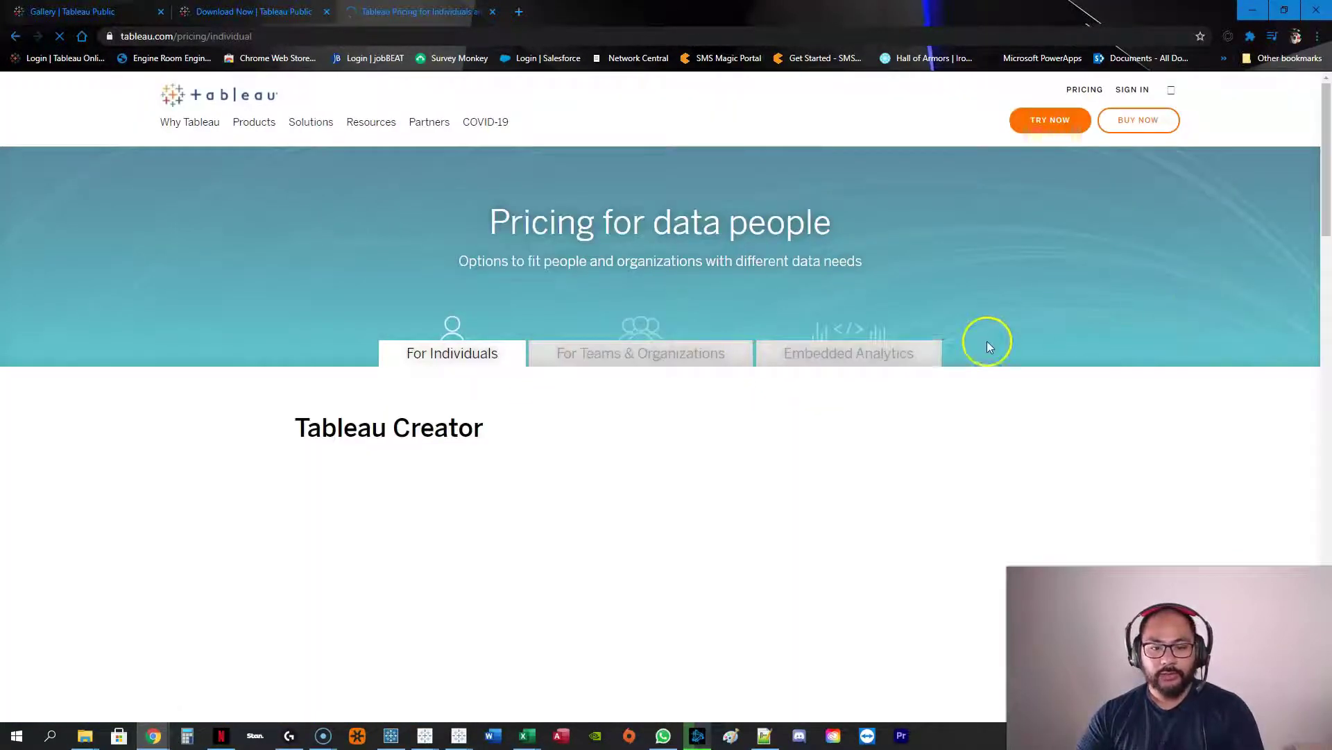
Scroll the individual pricing page to Tableau Creator's $70 per user per month, billed annually.
scroll(1041, 327, "down", 1)
left_click_drag(1322, 202, 1322, 238)
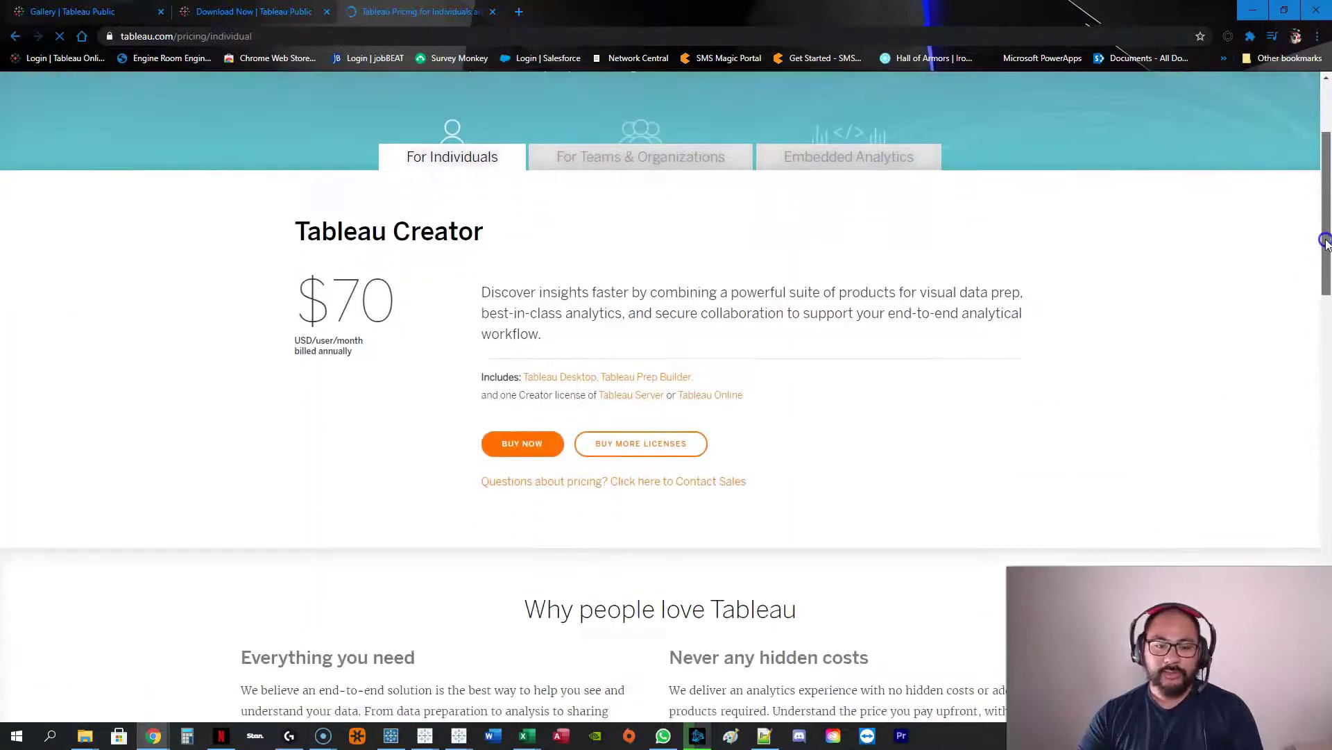
left_click_drag(385, 298, 334, 298)
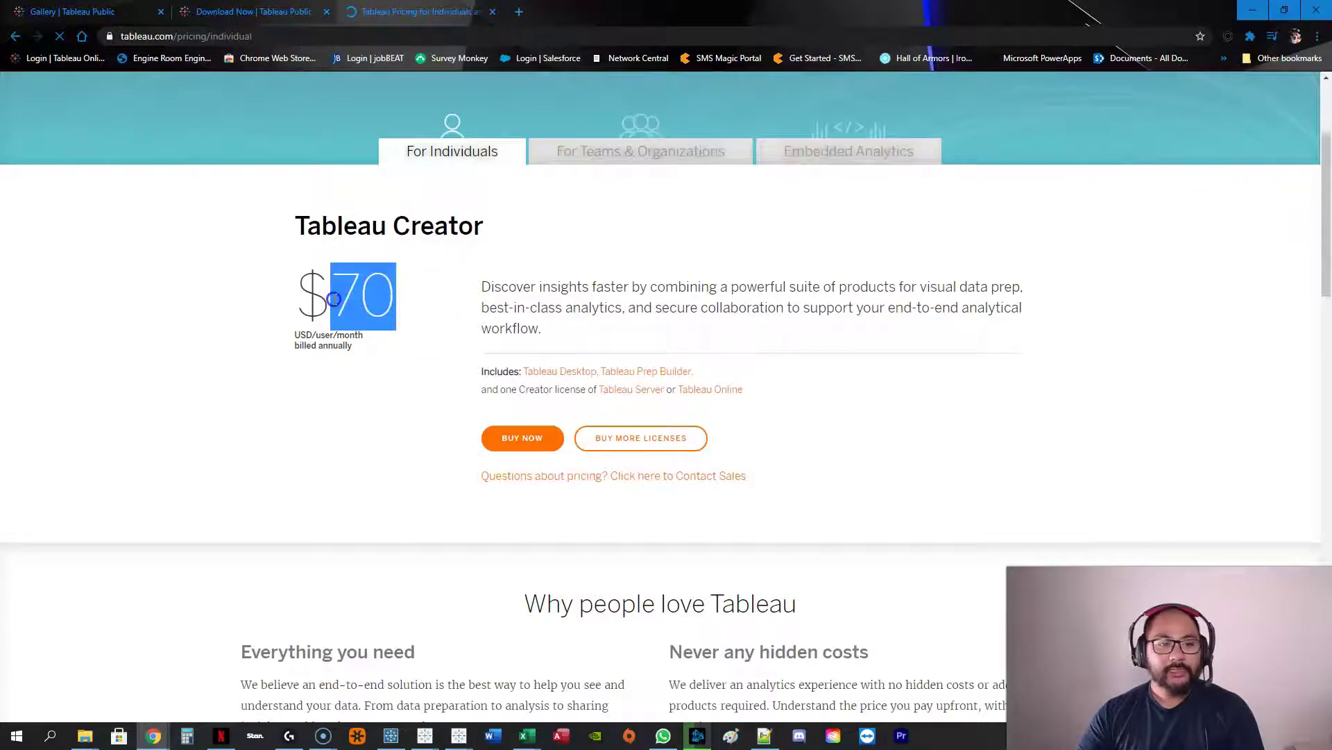
left_click(308, 335)
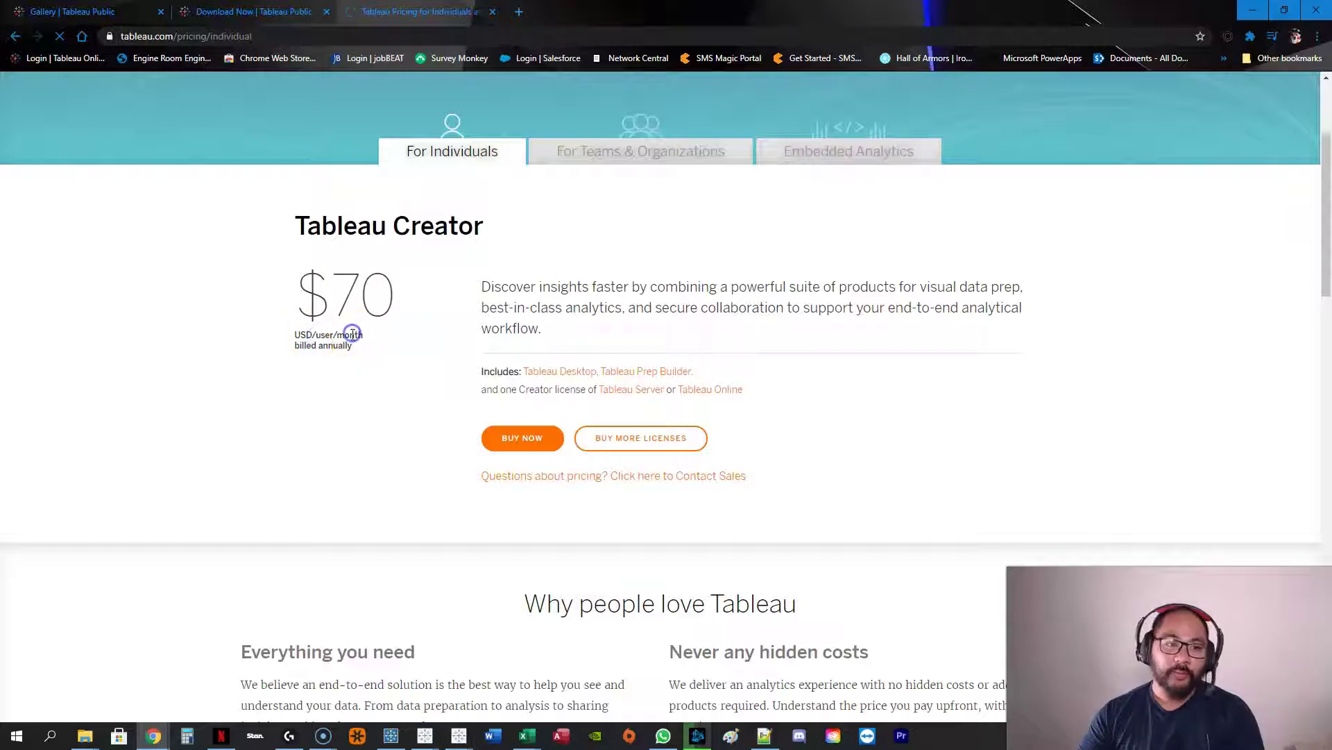
left_click(366, 299)
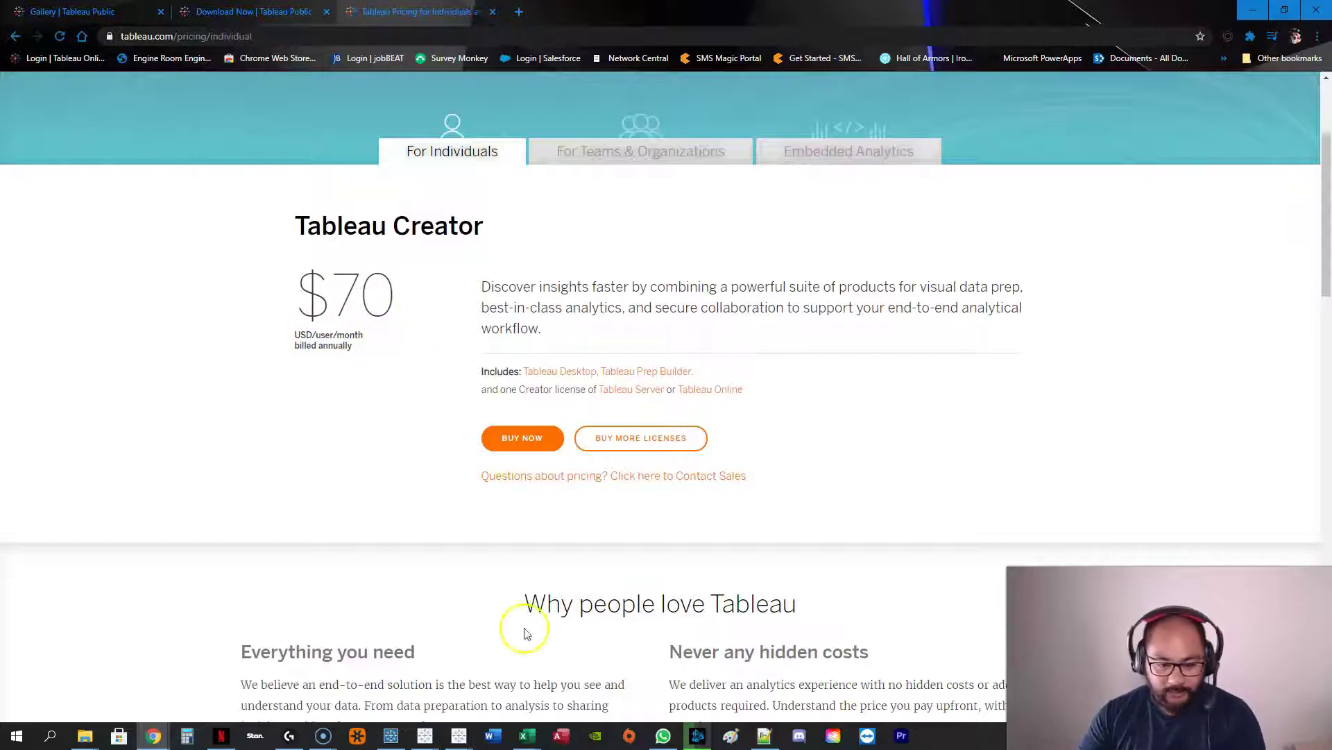
Compute a year of Creator as 70 × 12 = 840 in Calculator, then close it.
left_click(186, 737)
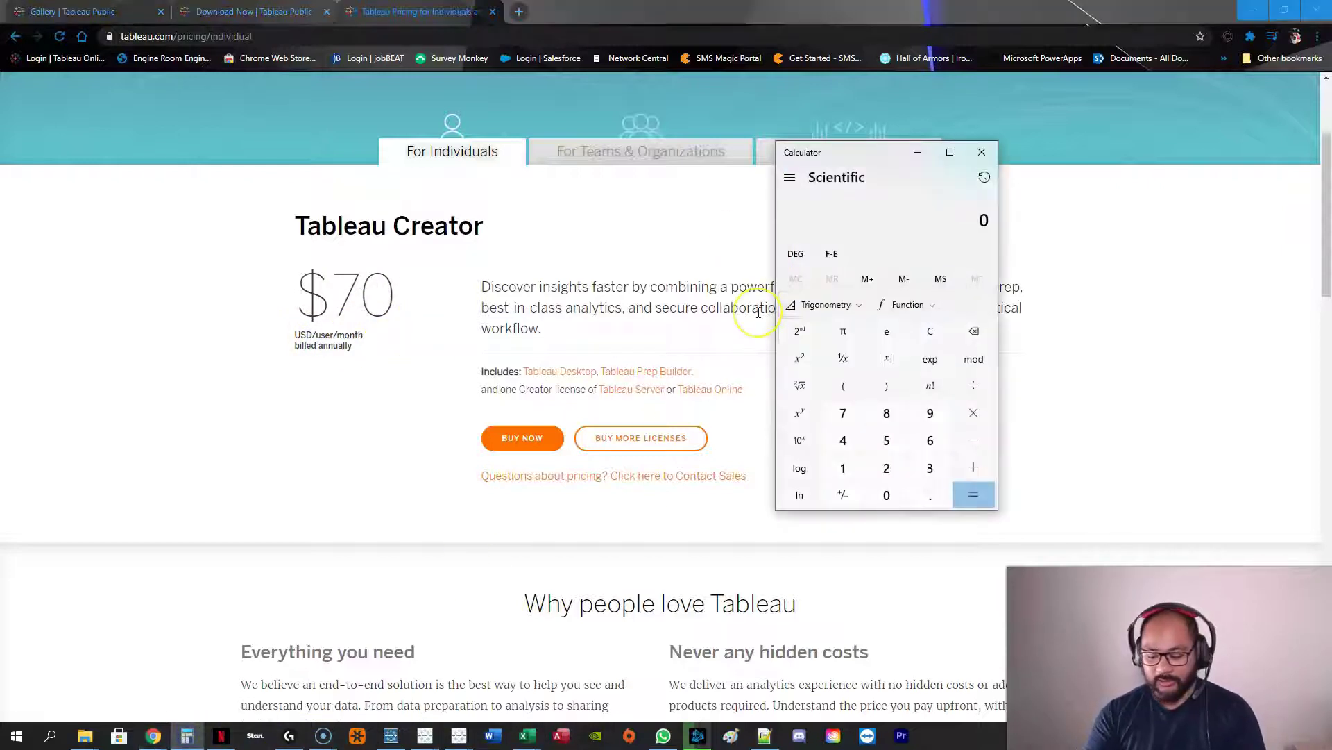
type("12")
key("Return")
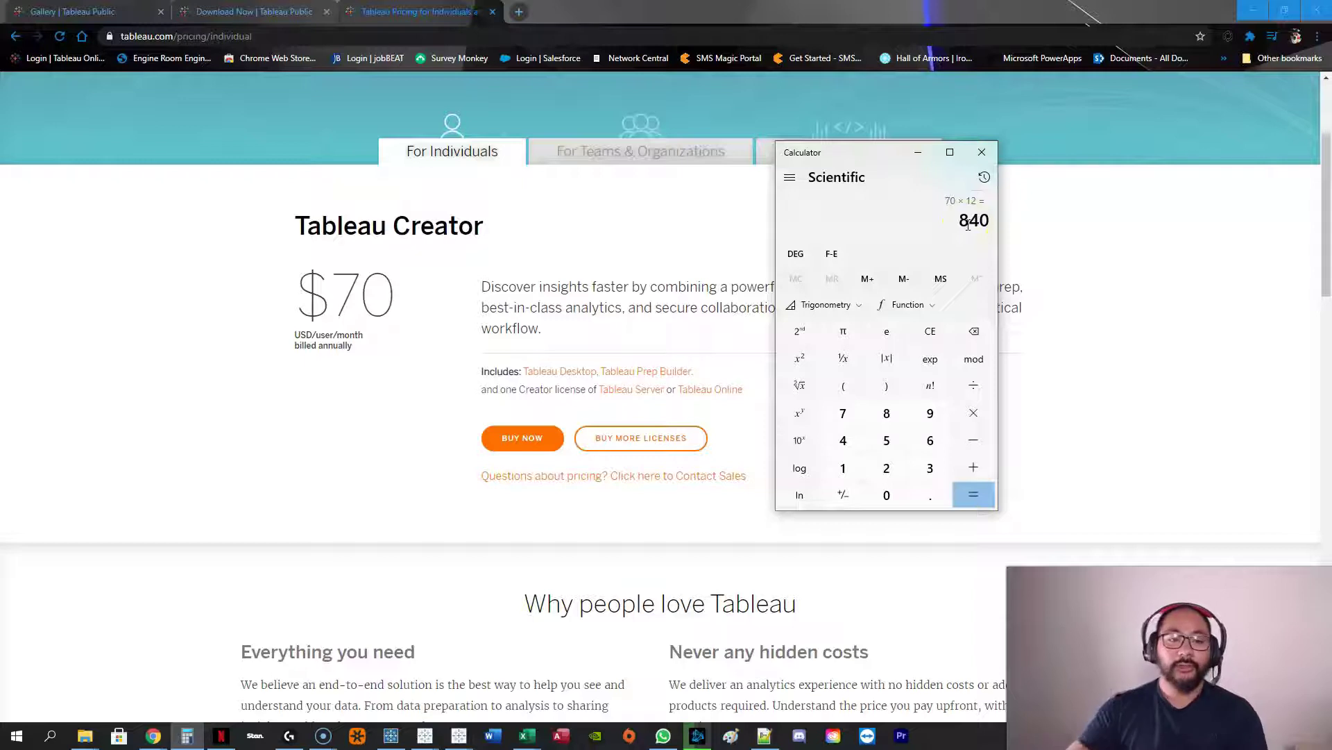
left_click(982, 152)
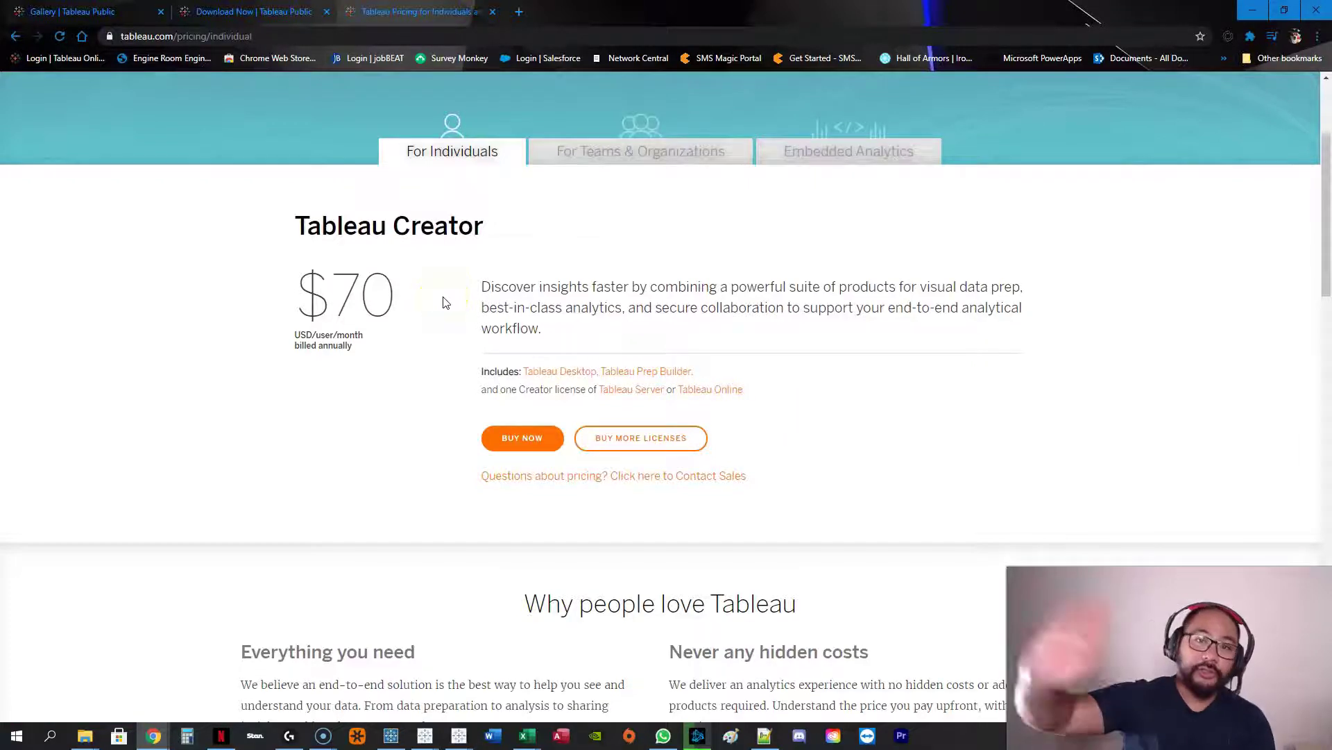
left_click(1246, 10)
left_click(305, 29)
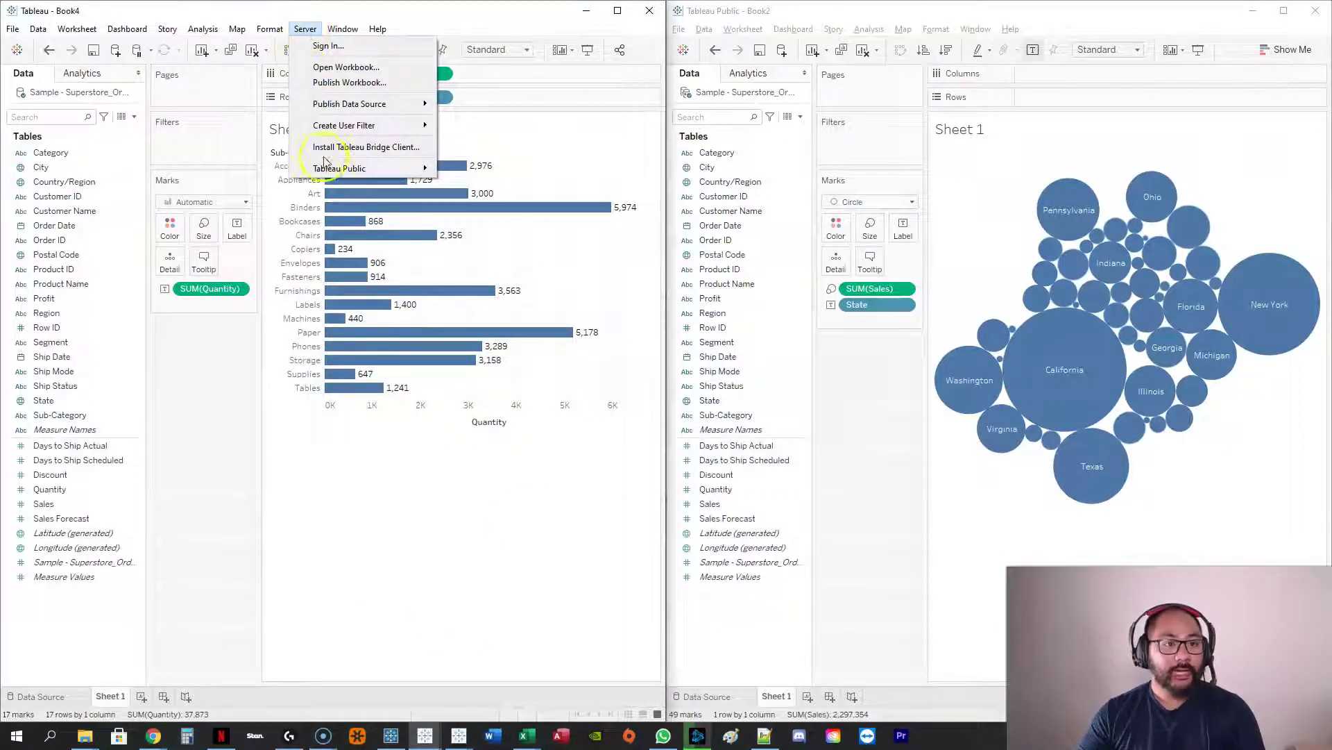
mouse_move(327, 168)
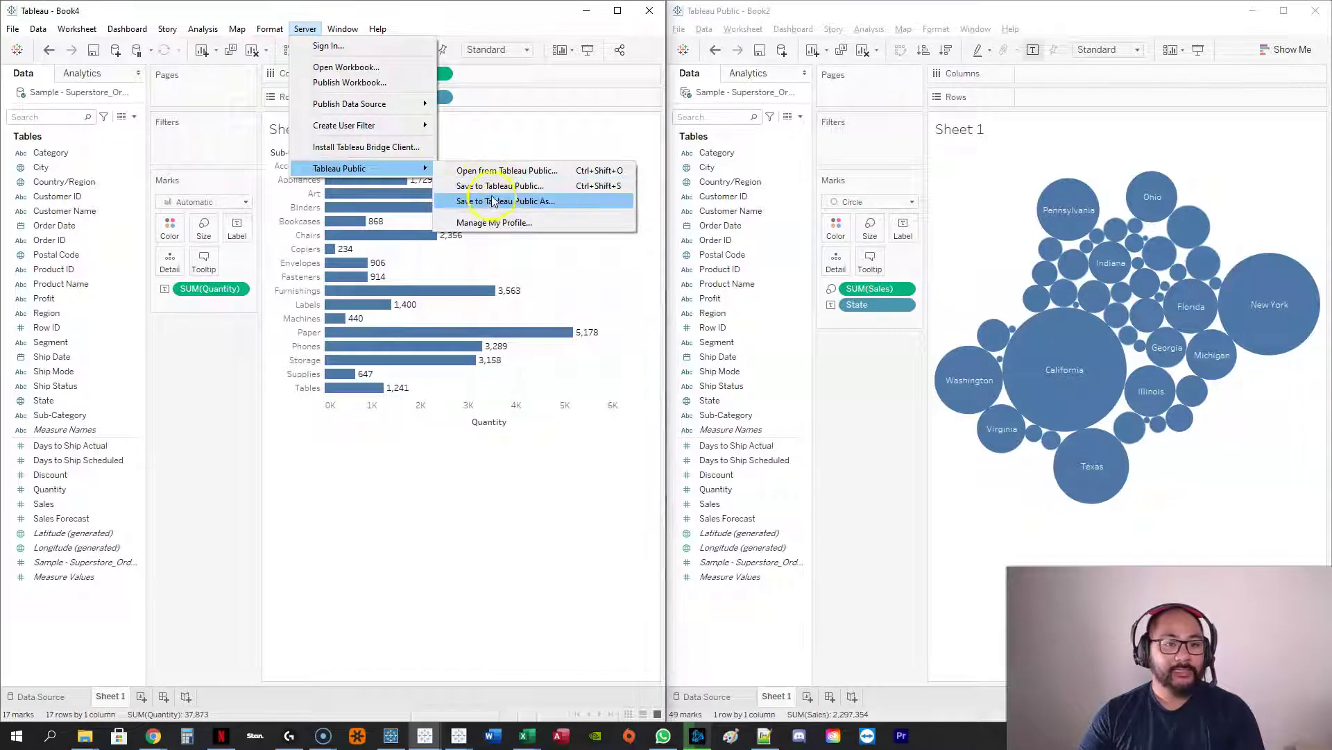
left_click(13, 30)
left_click(12, 30)
left_click(12, 29)
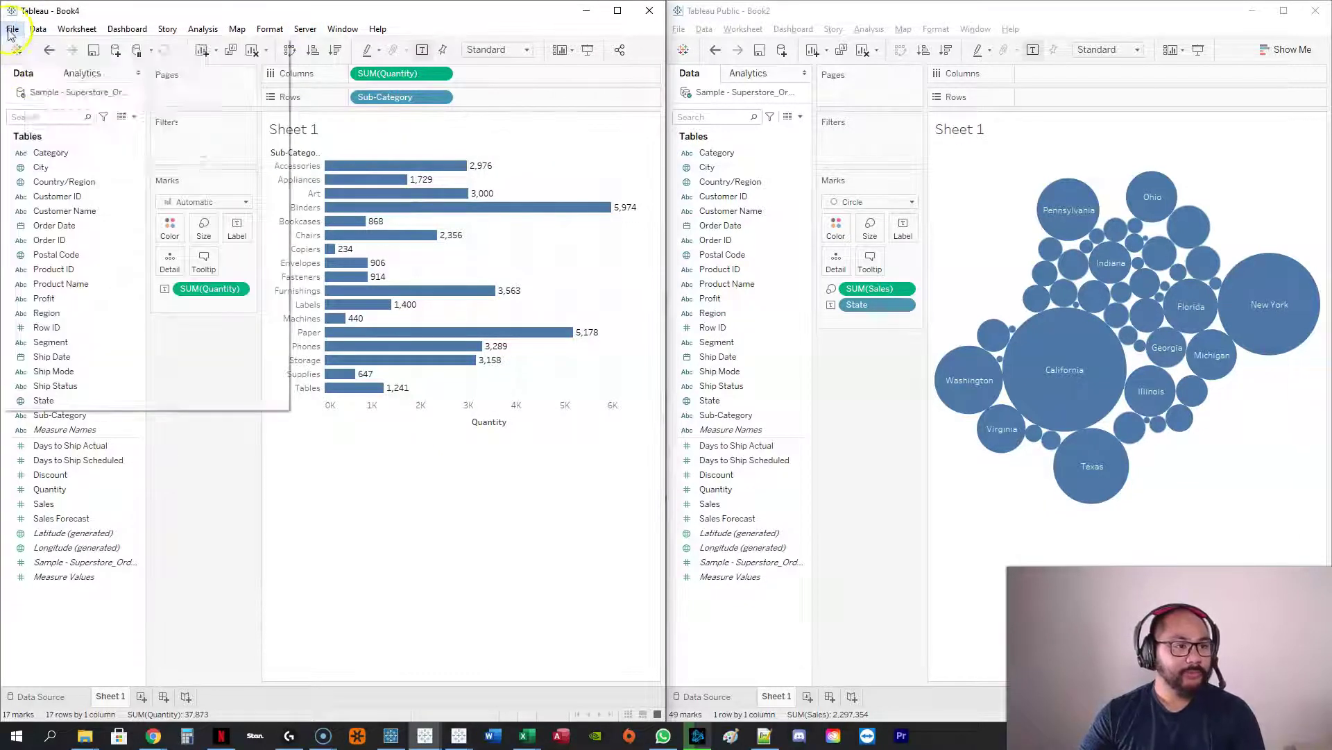
left_click(13, 30)
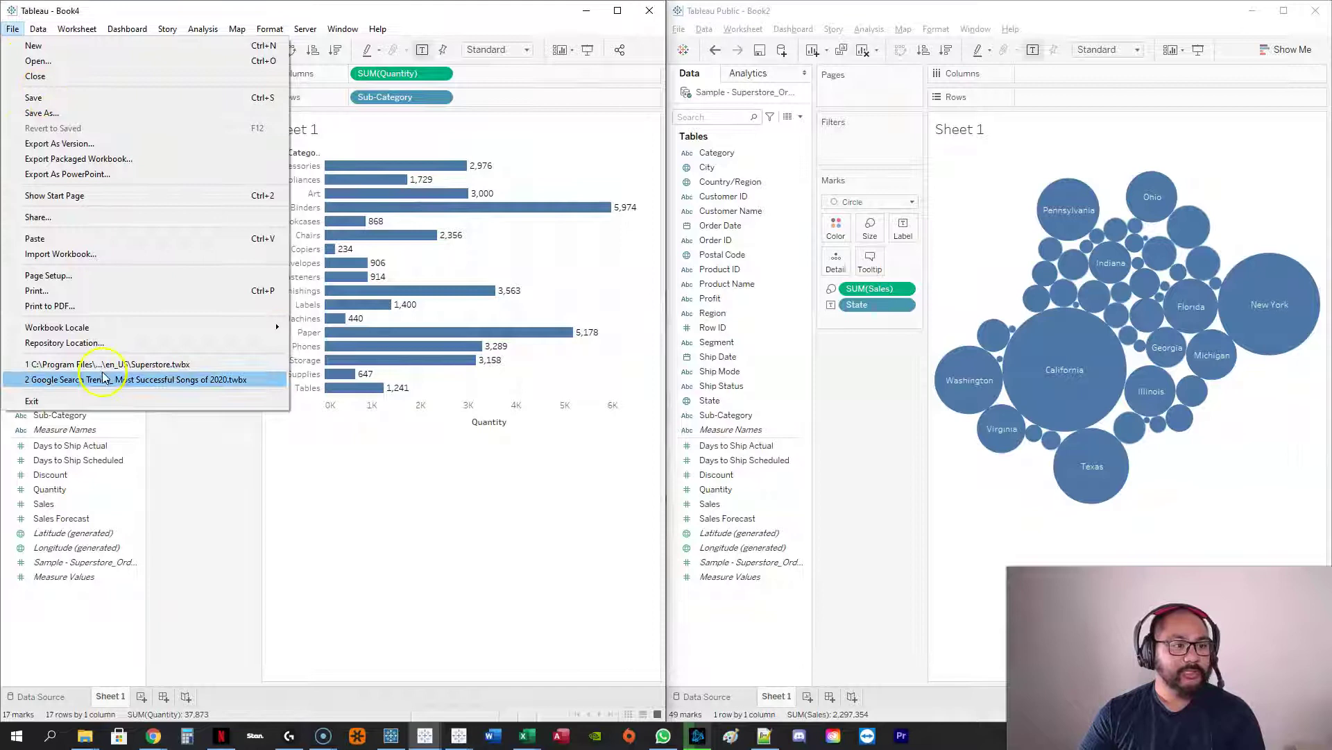
left_click(504, 517)
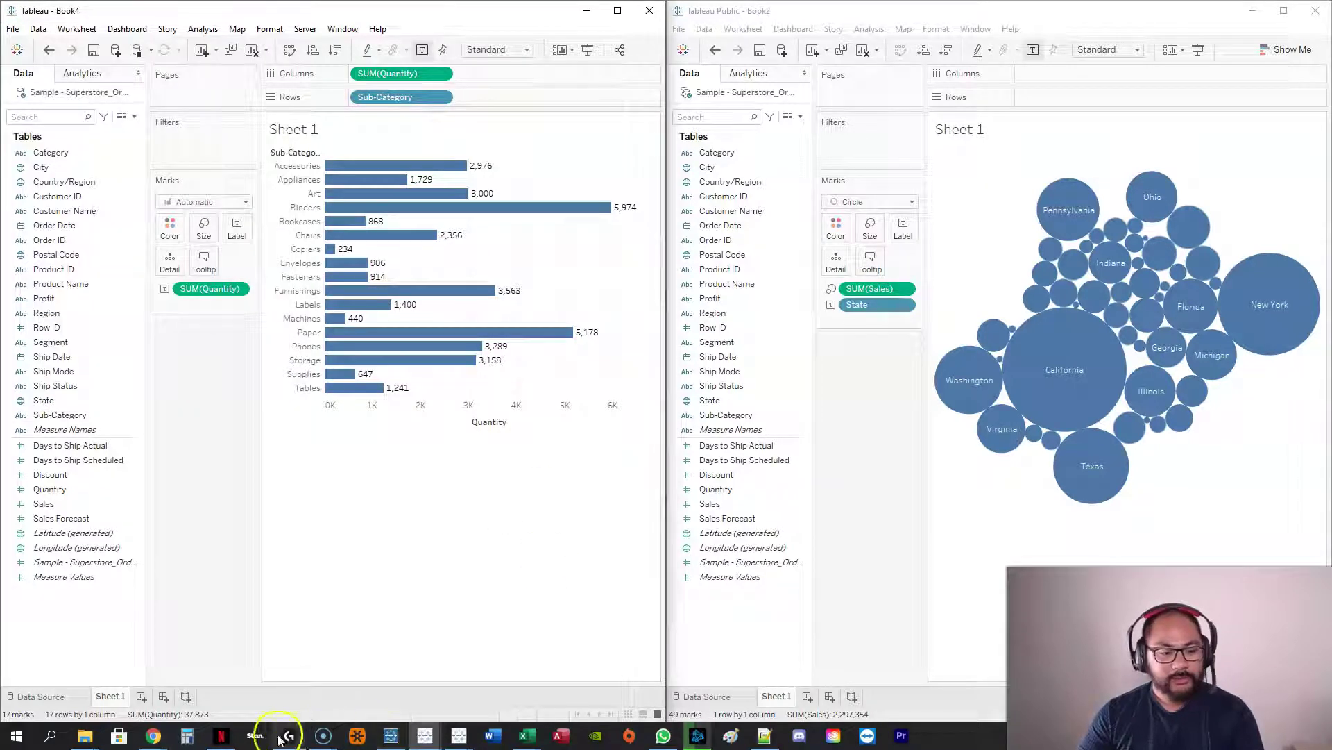
Show Teams & Organizations pricing: Creator $70, Explorer $35, Viewer $12 per user per month.
mouse_move(153, 735)
left_click(208, 687)
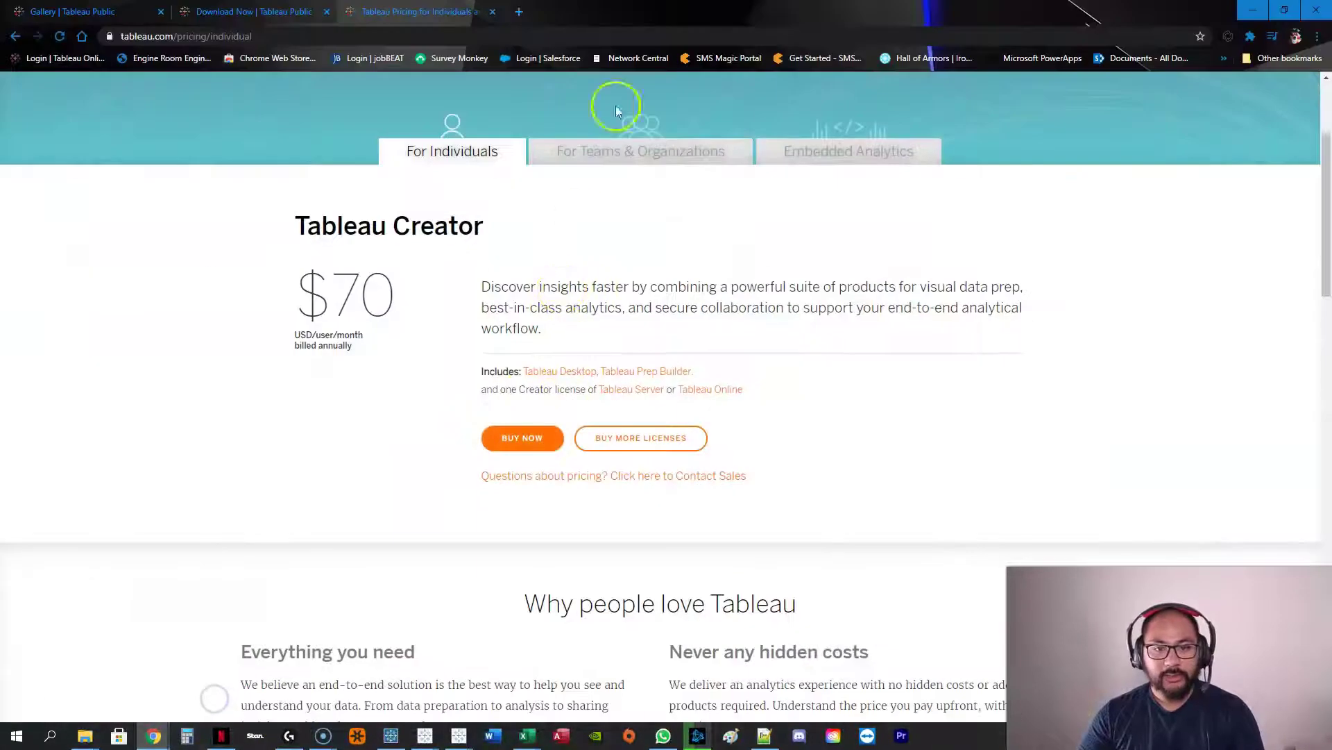
left_click(661, 154)
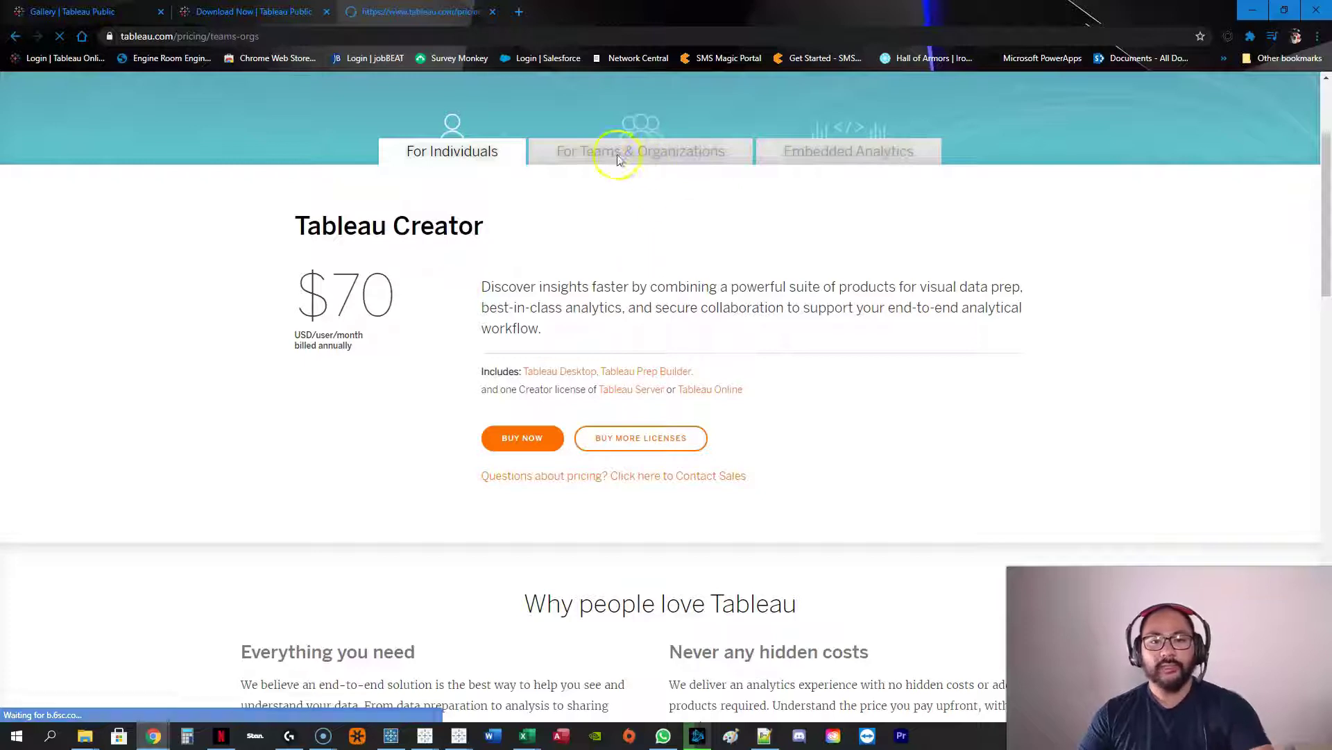
left_click(655, 160)
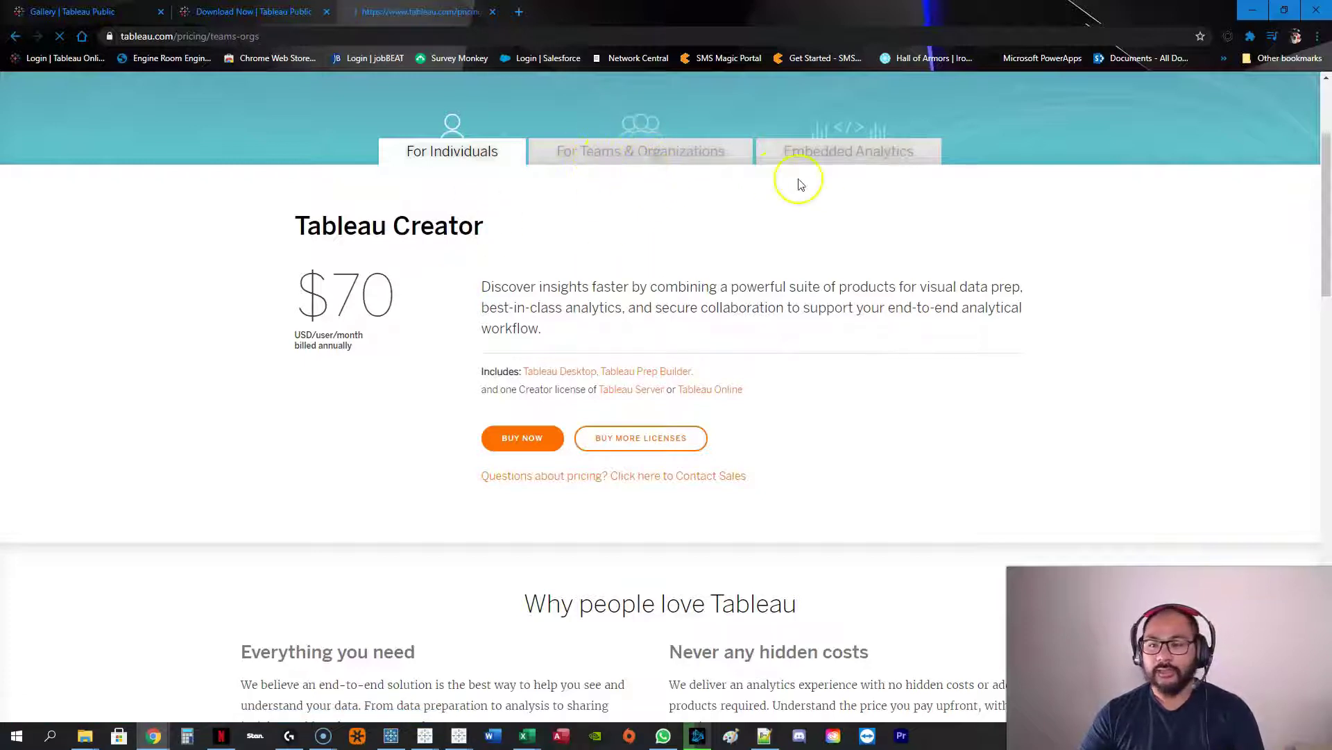
scroll(664, 245, "down", 2)
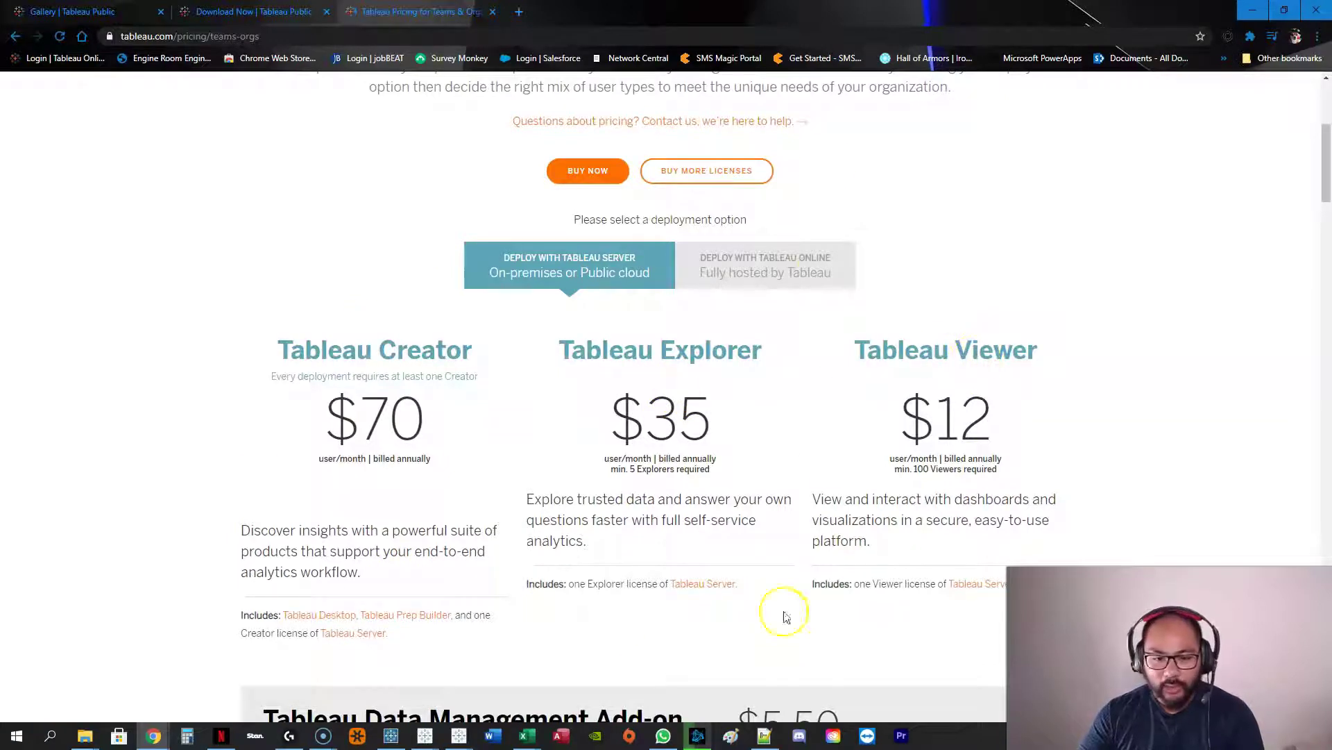
scroll(759, 595, "down", 3)
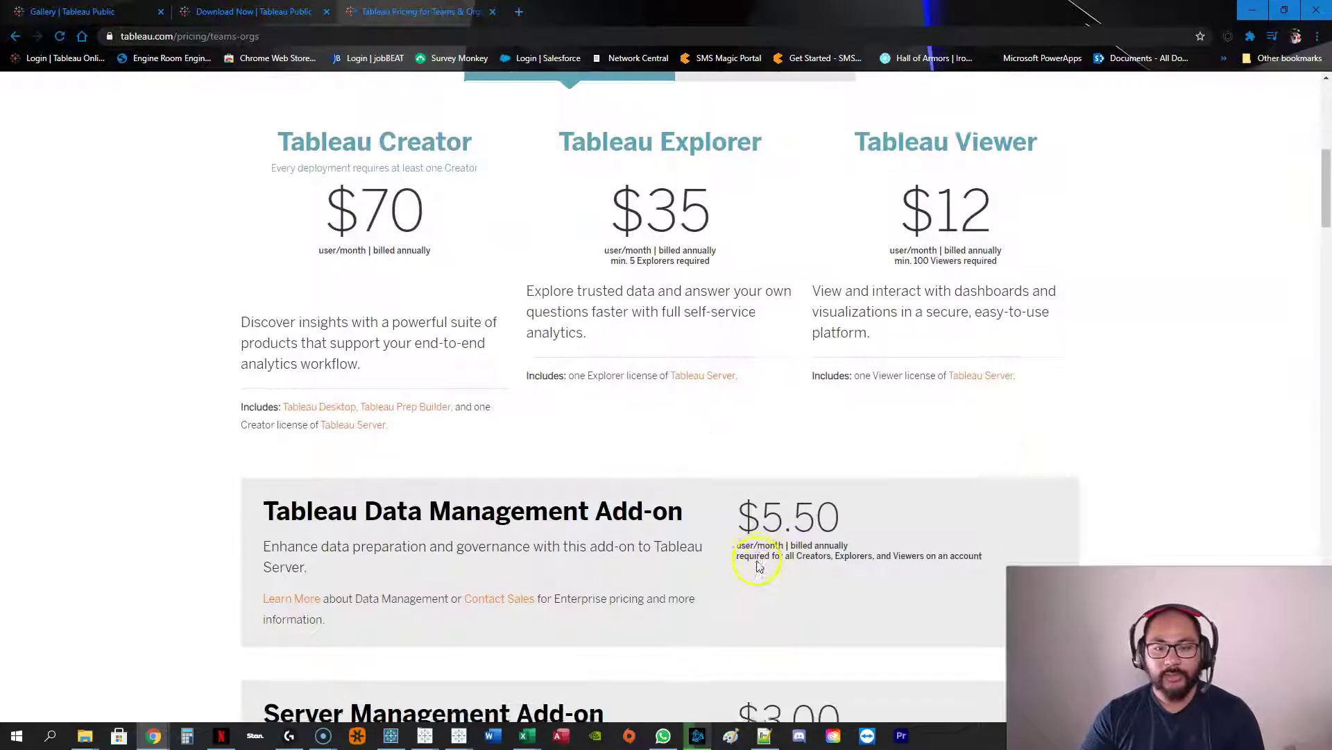
scroll(750, 524, "up", 8)
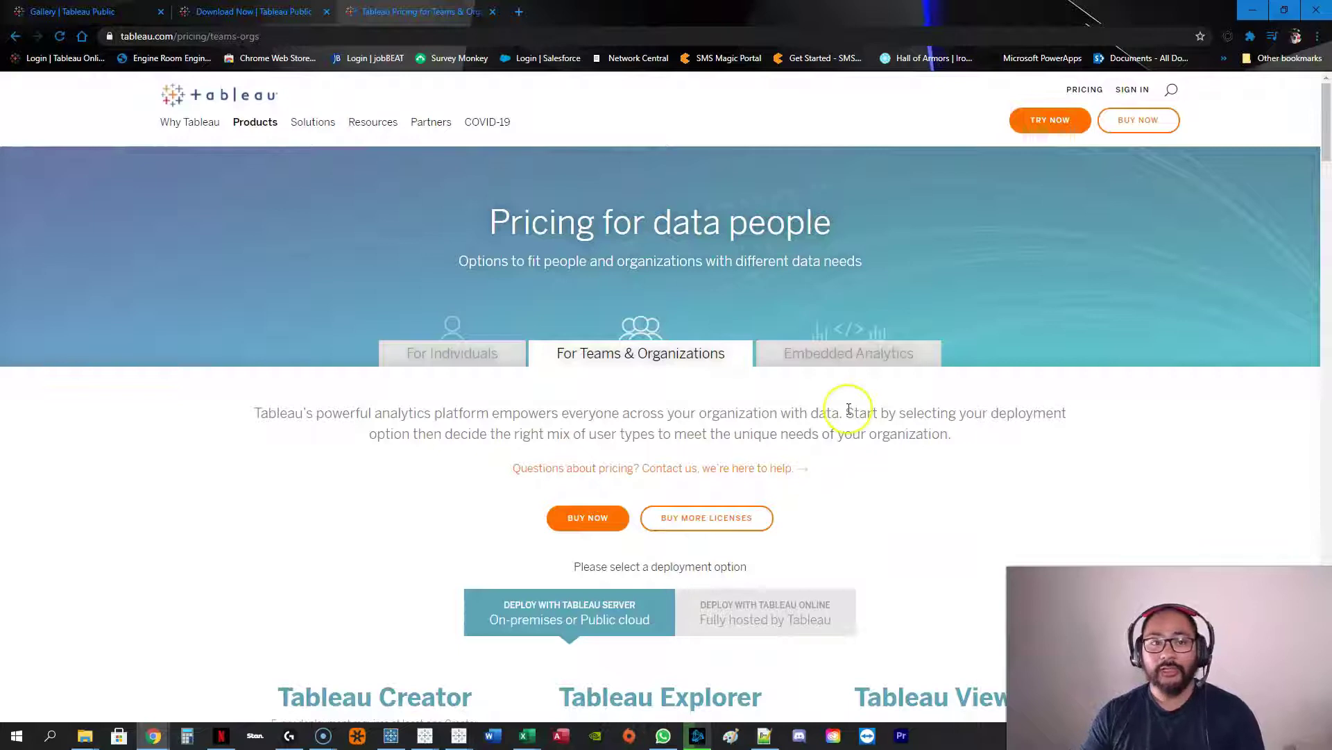